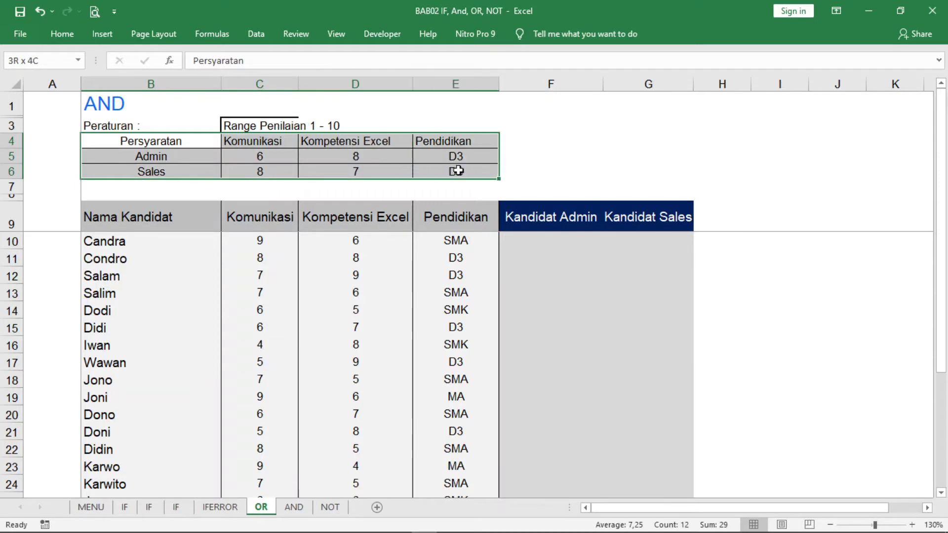
# - Examine the Komunikasi, Kompetensi Excel and Pendidikan requirements for the Admin and Sales positions
pyautogui.click(525, 153)
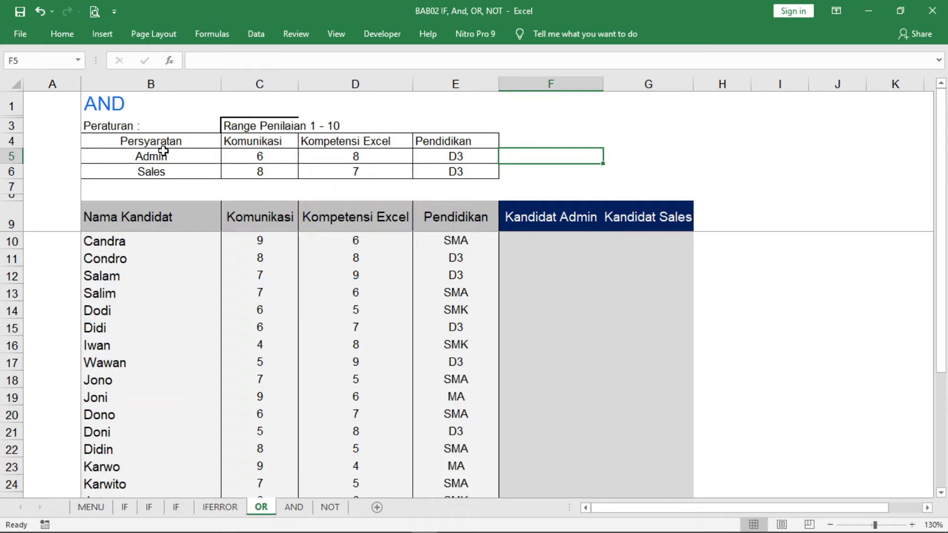
pyautogui.moveTo(178, 156); pyautogui.dragTo(287, 160)
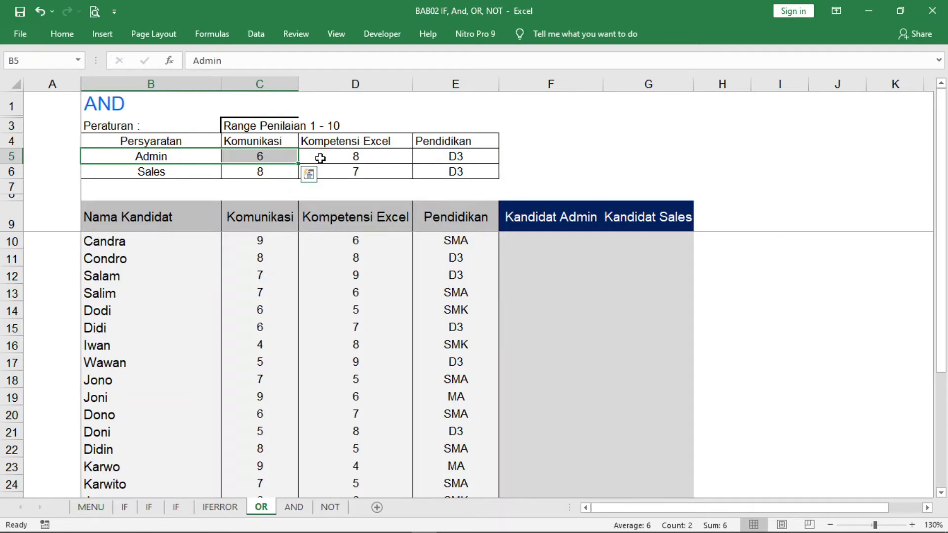
pyautogui.click(320, 158)
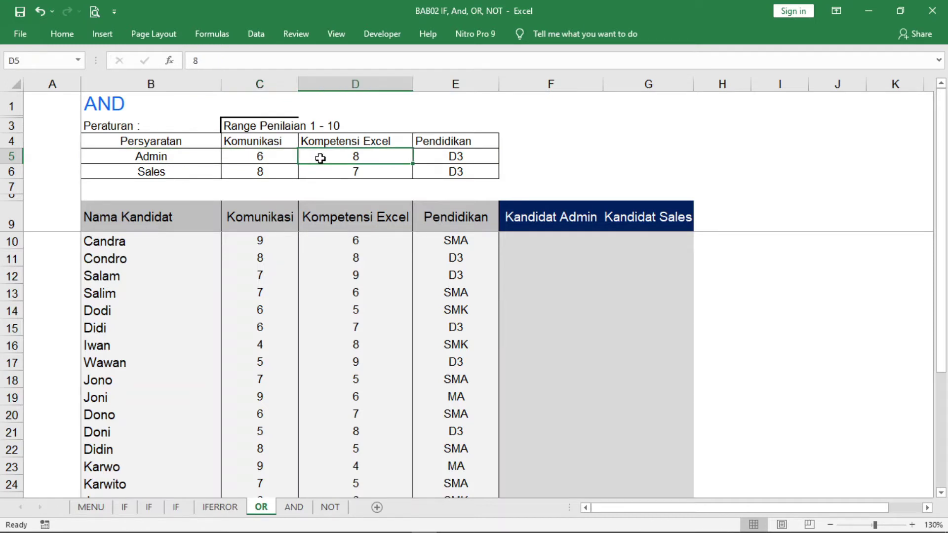
pyautogui.click(466, 158)
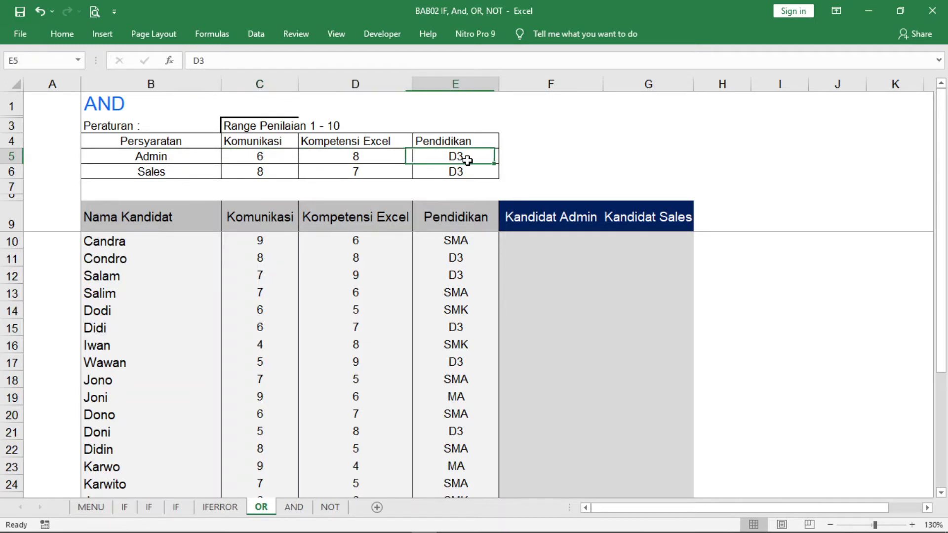
pyautogui.click(192, 171)
pyautogui.click(258, 169)
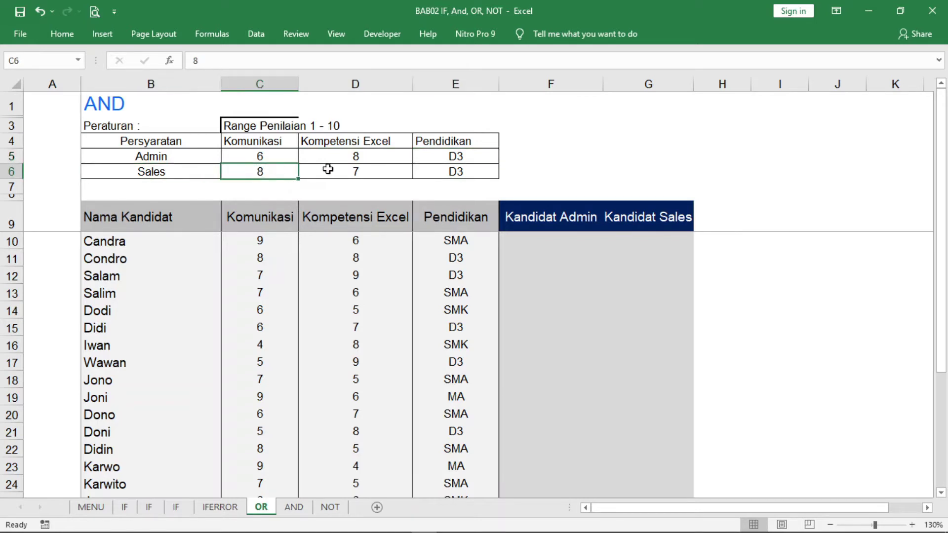
pyautogui.click(347, 170)
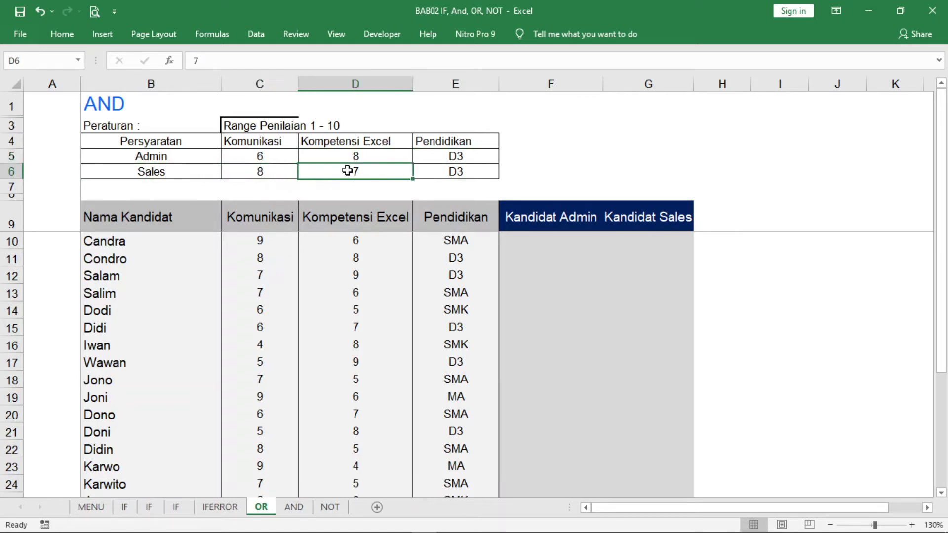
pyautogui.click(447, 175)
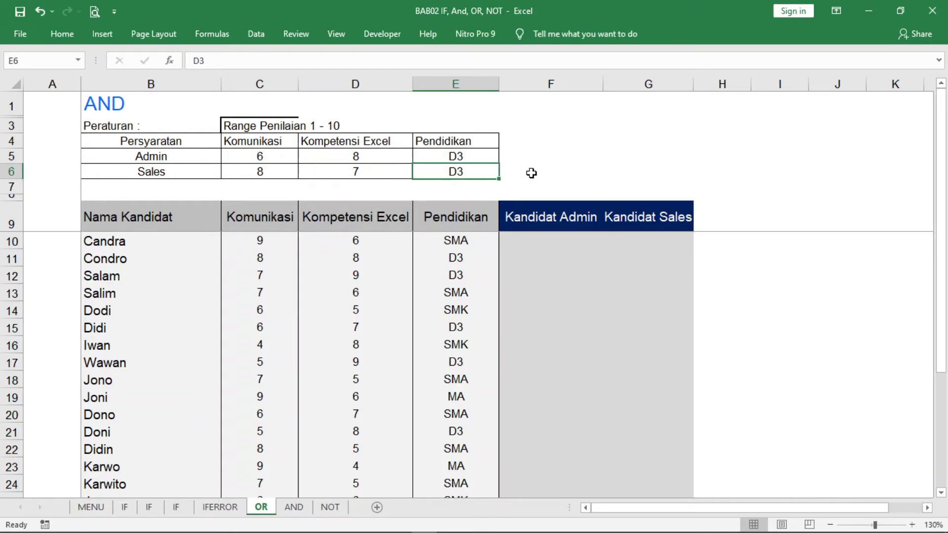
# - Write the Admin rule in cell F5: Jika komunikasi >=6 dan excel >=8 dan pendidikan ="D3", Maka "Kandidat Admin"
pyautogui.click(515, 154)
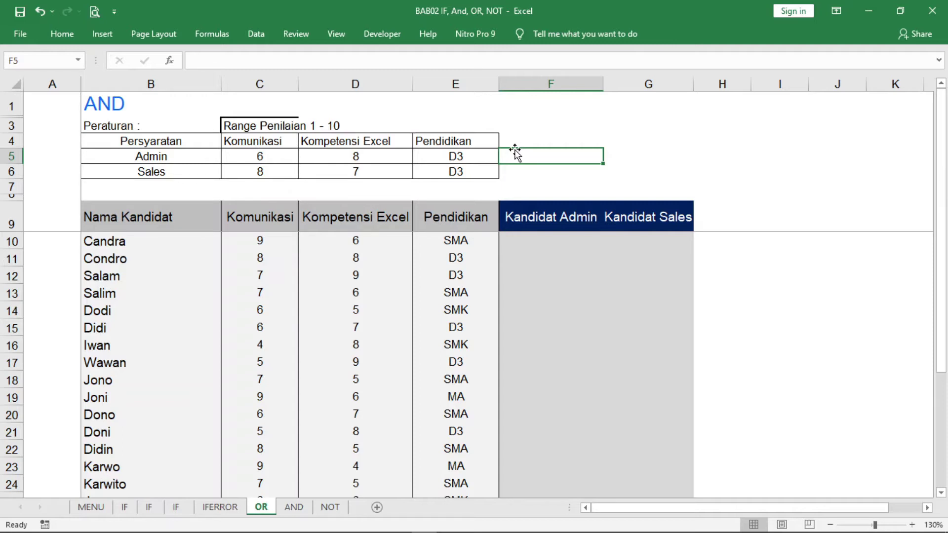
pyautogui.write('Jika')
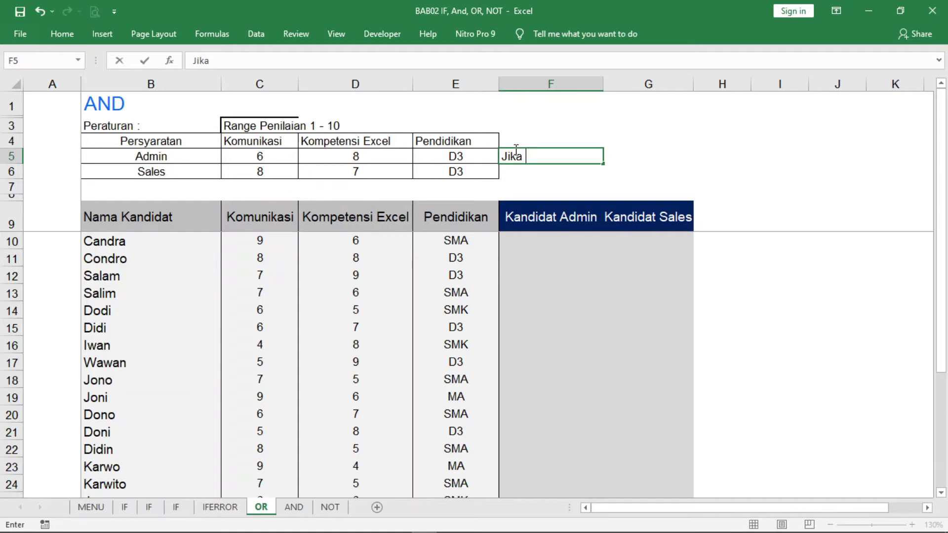
pyautogui.write(' komu')
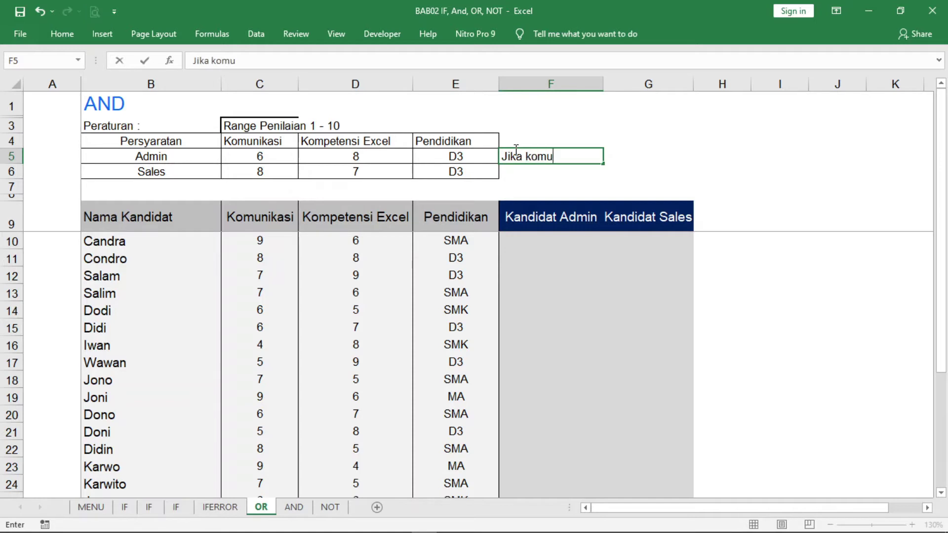
pyautogui.write('nikasi >=')
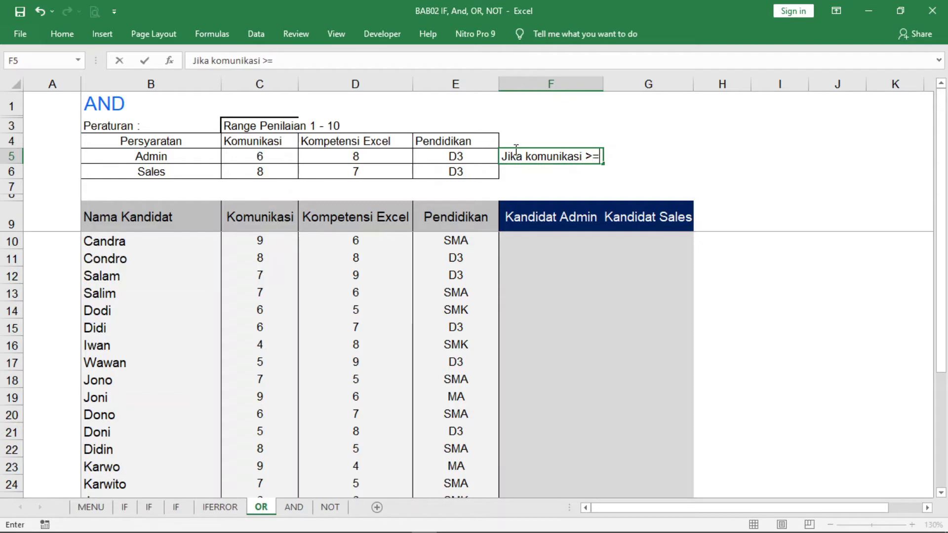
pyautogui.write('6 dan excel')
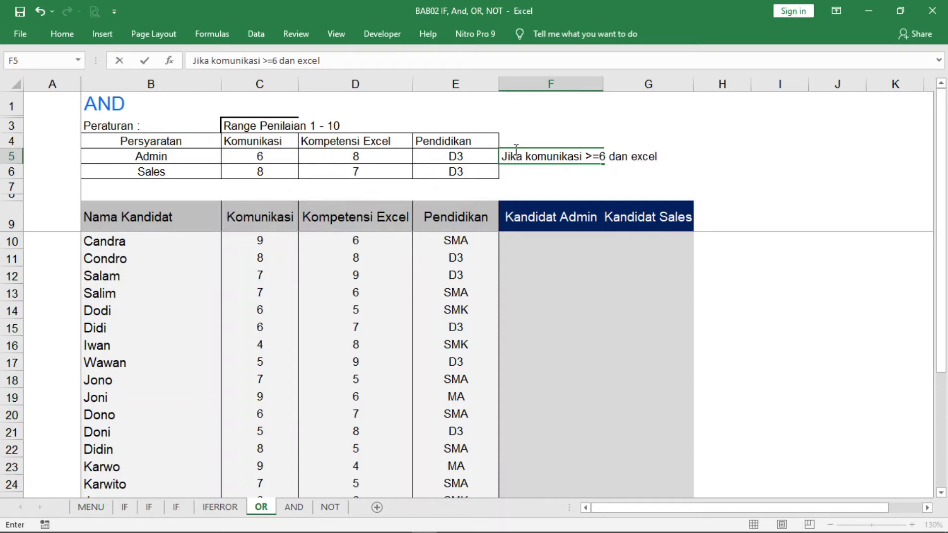
pyautogui.write(' >=8 dan pendidikan')
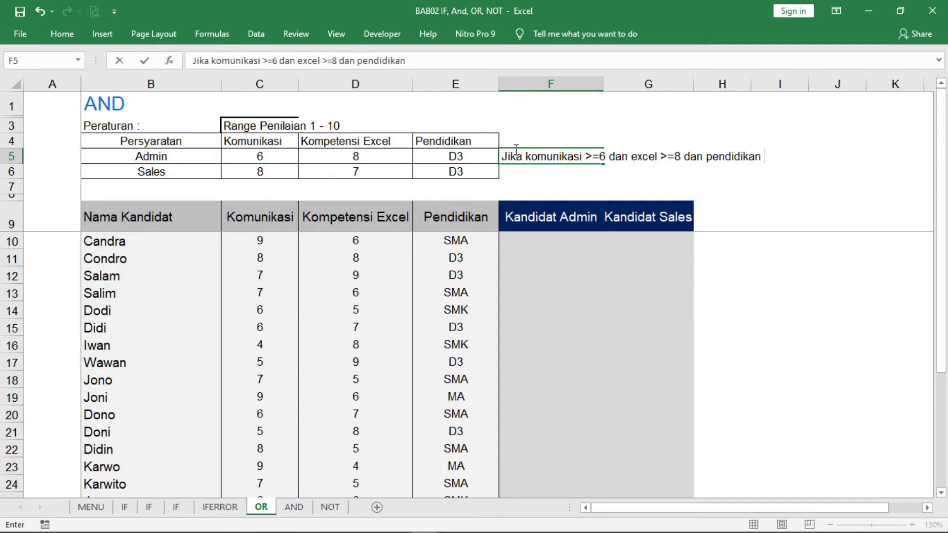
pyautogui.write(' ="D3"')
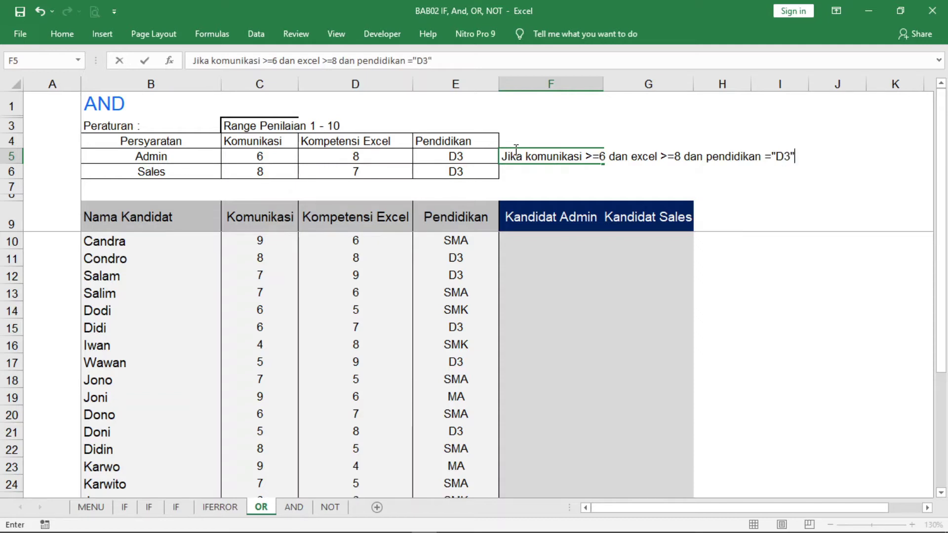
pyautogui.write(', Maka')
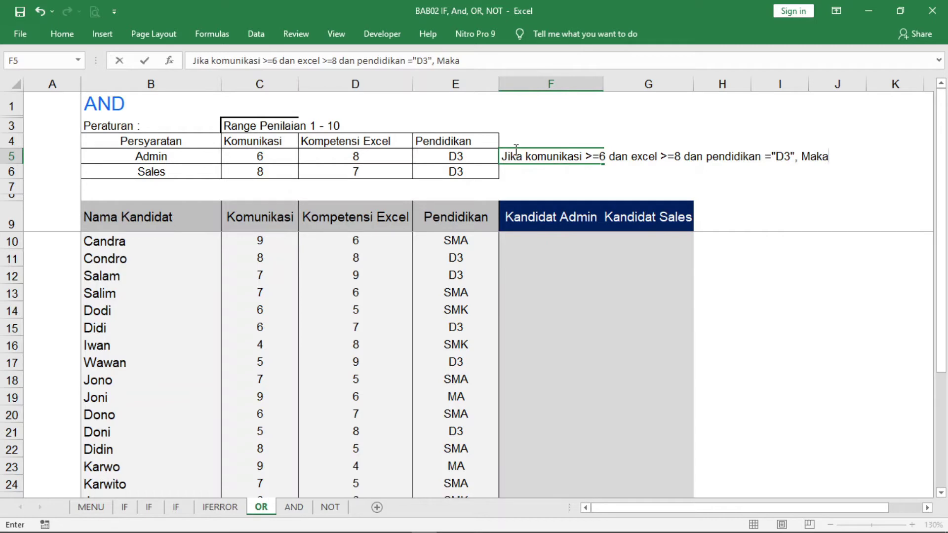
pyautogui.write(' "Kandidat Admint')
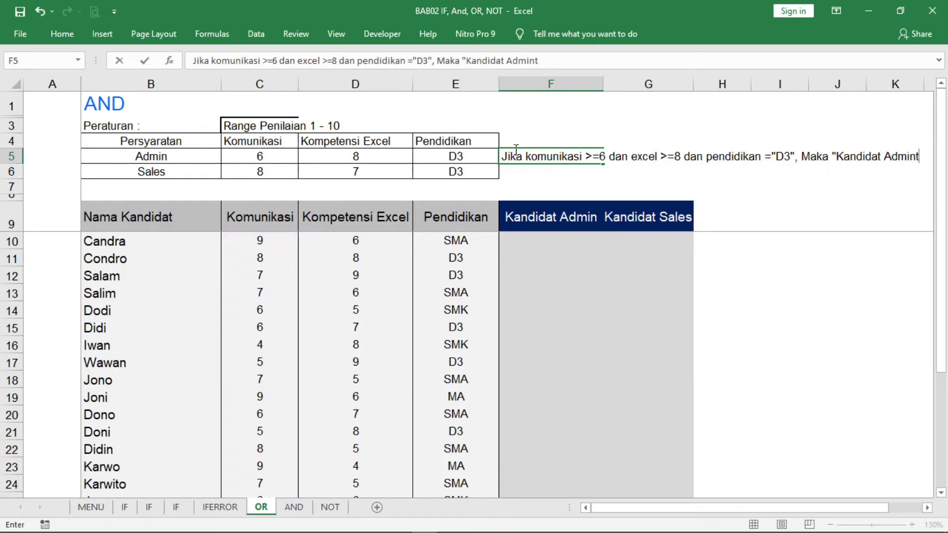
pyautogui.press('BackSpace')
pyautogui.write('"')
pyautogui.press('Return')
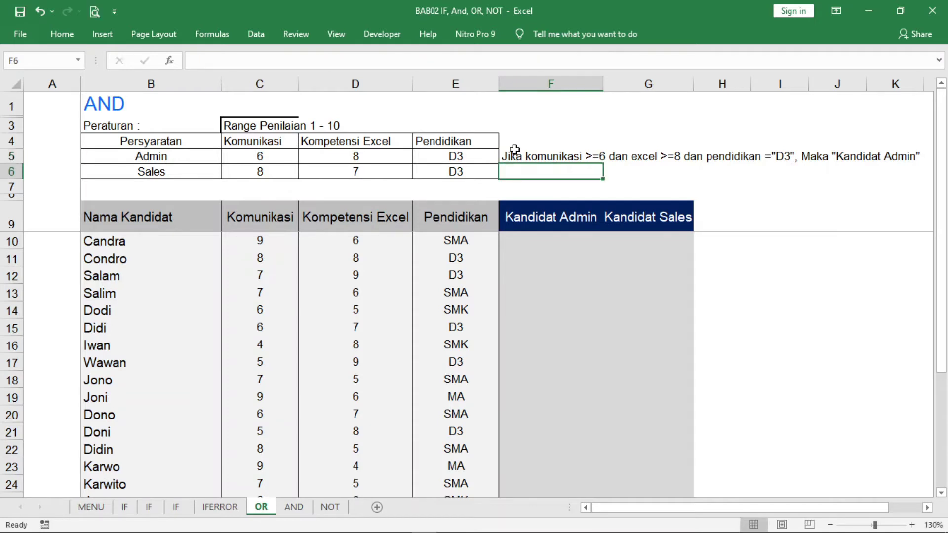
# - Write the Sales rule in cell F6: Jika komunikasi >=8 dan excel >=7 dan pendidikan ="D3", maka "kandidat sales"
pyautogui.write('Jika komun')
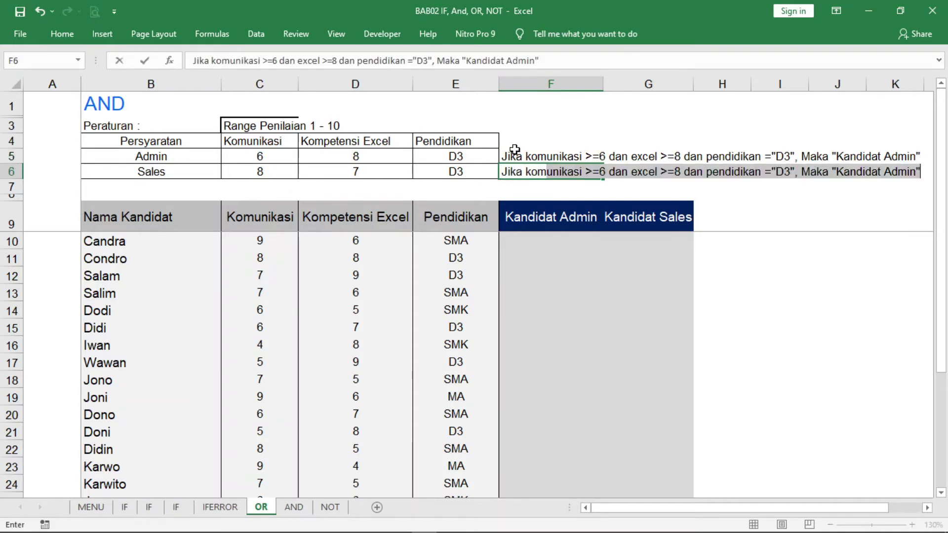
pyautogui.write('i')
pyautogui.press('BackSpace')
pyautogui.write('unikasi >')
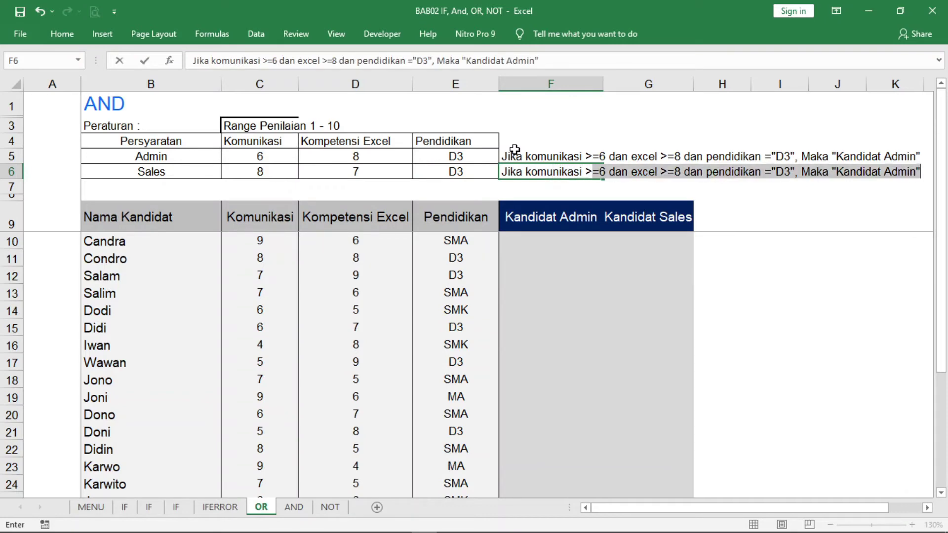
pyautogui.write('=8')
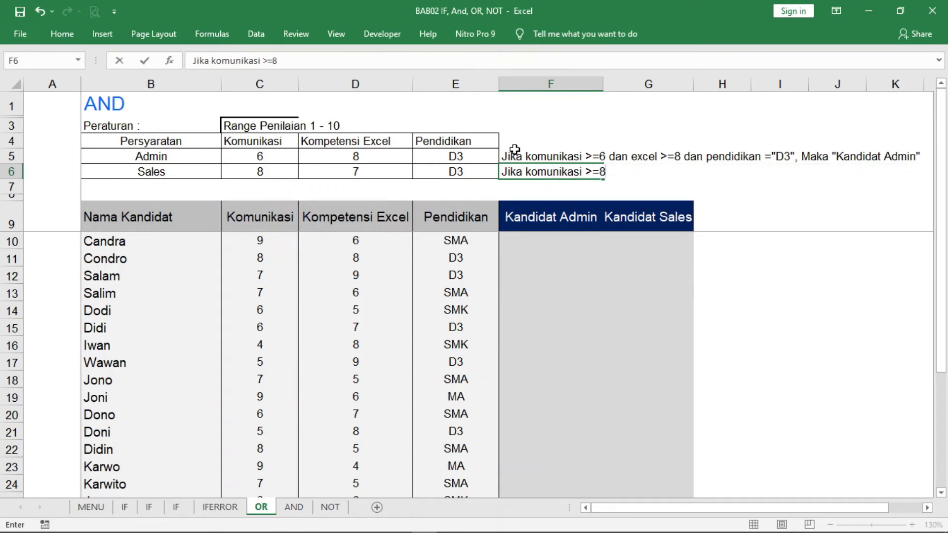
pyautogui.write(' dan ecel')
pyautogui.press('BackSpace')
pyautogui.press('BackSpace')
pyautogui.press('BackSpace')
pyautogui.write('xcel')
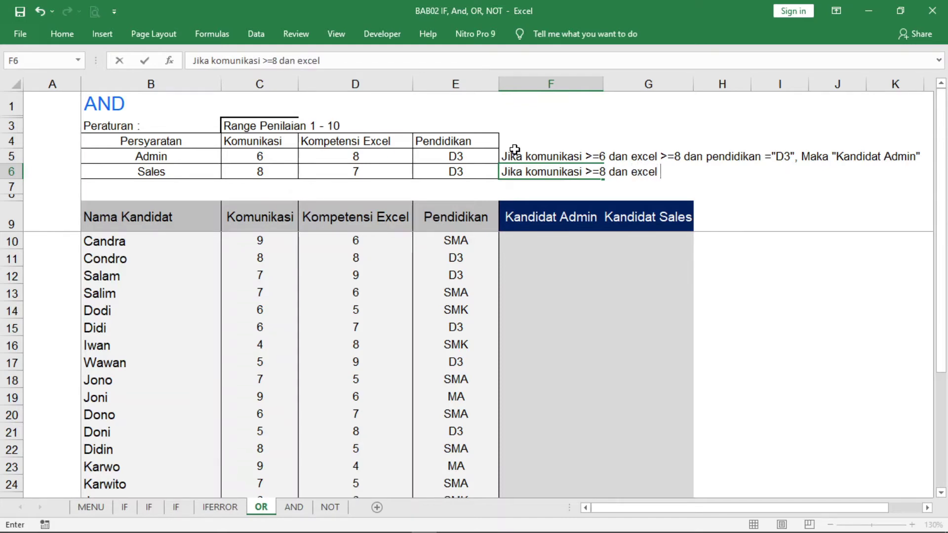
pyautogui.write(' >=')
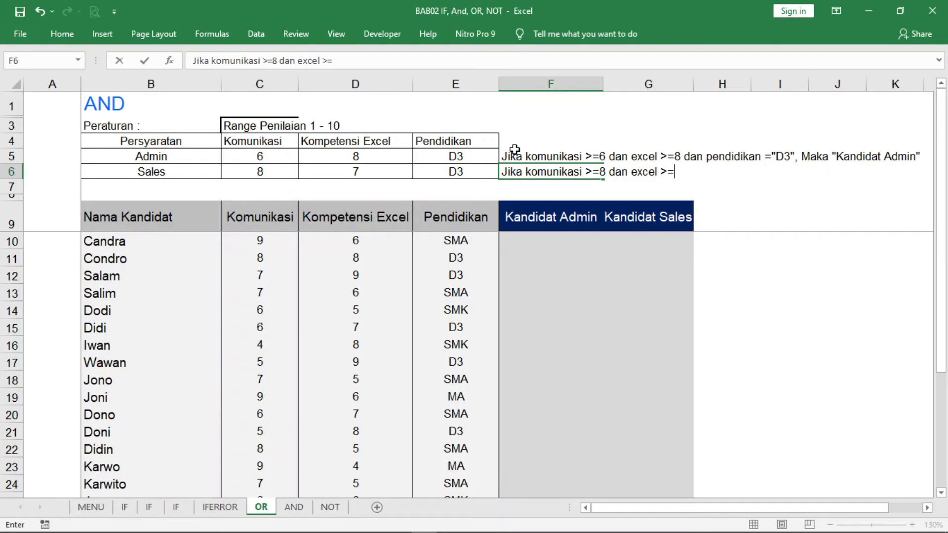
pyautogui.write('7 dan pendidika')
pyautogui.press('BackSpace')
pyautogui.press('BackSpace')
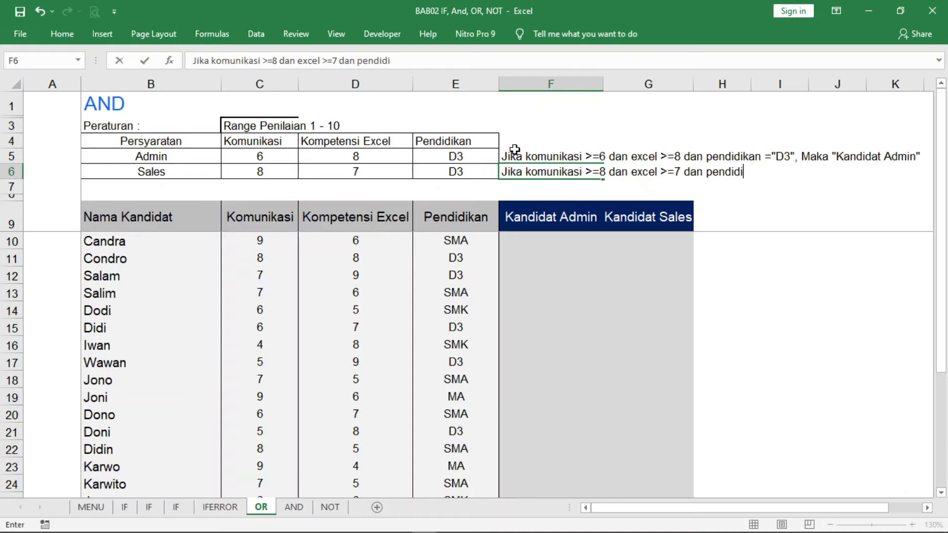
pyautogui.write('kan ="D')
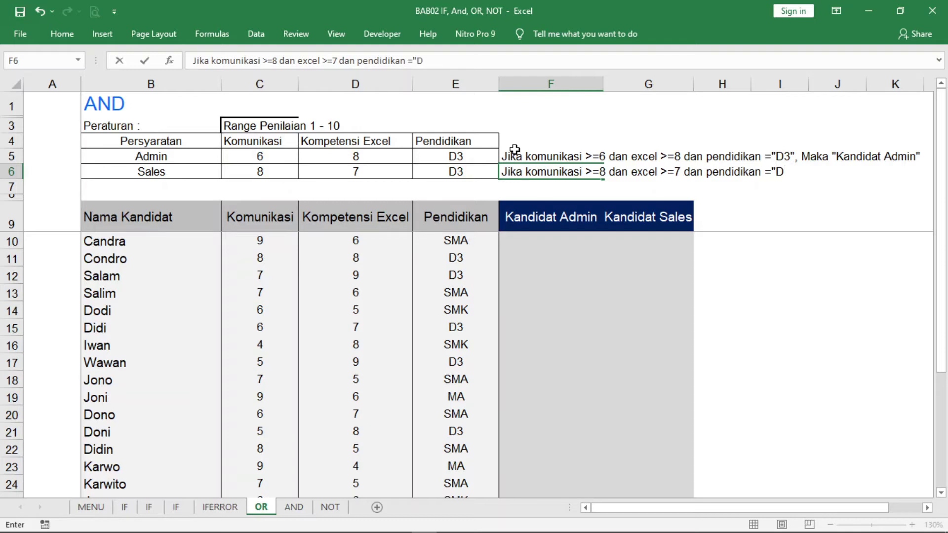
pyautogui.write('3", mak')
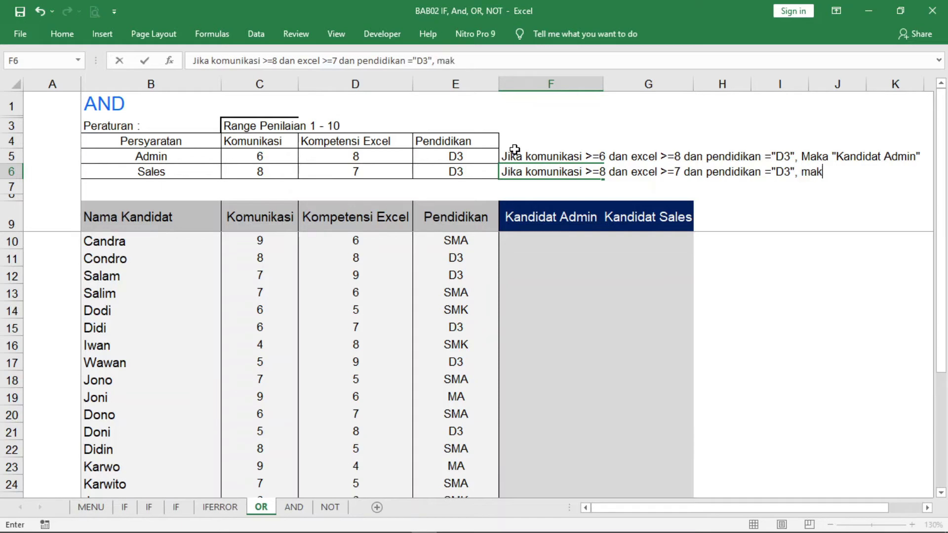
pyautogui.write('a "kandidat')
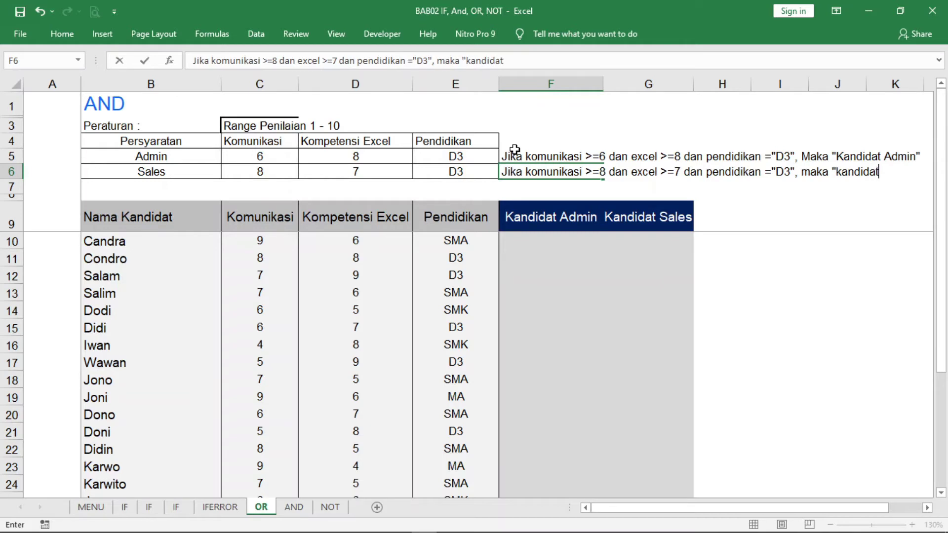
pyautogui.write(' sales"')
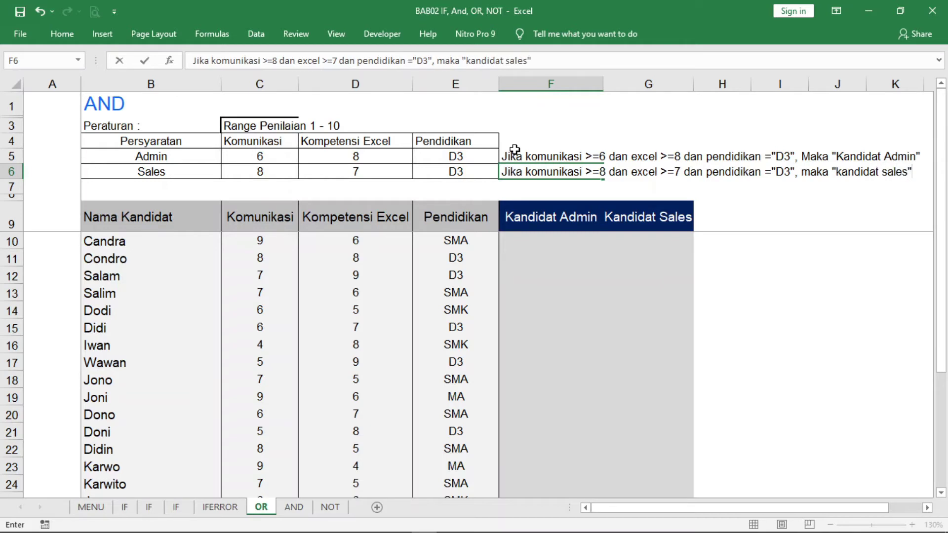
pyautogui.press('Return')
# - Add the fallback rule "selain itu gagal." in cell F7, below the Sales rule
pyautogui.press('Down')
pyautogui.press('Down')
pyautogui.press('Down')
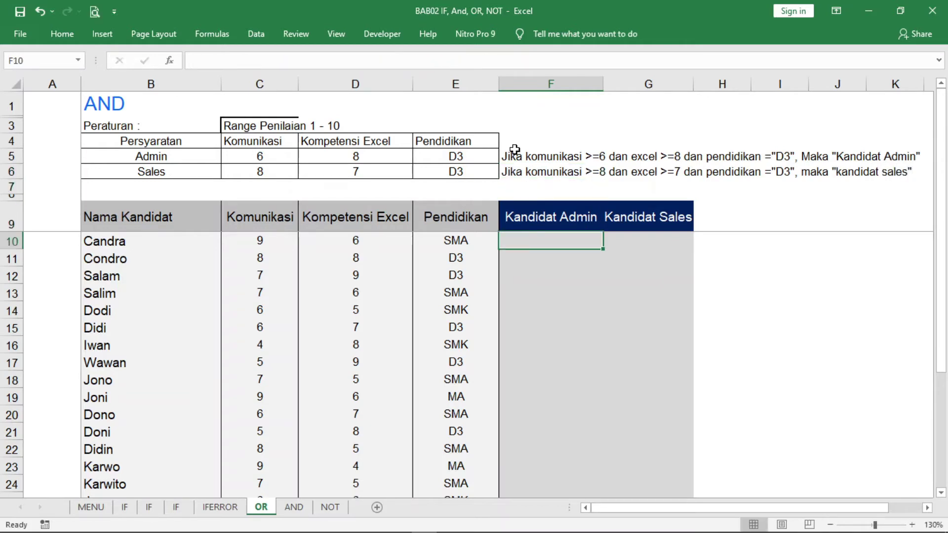
pyautogui.press('Up')
pyautogui.press('Up')
pyautogui.press('Up')
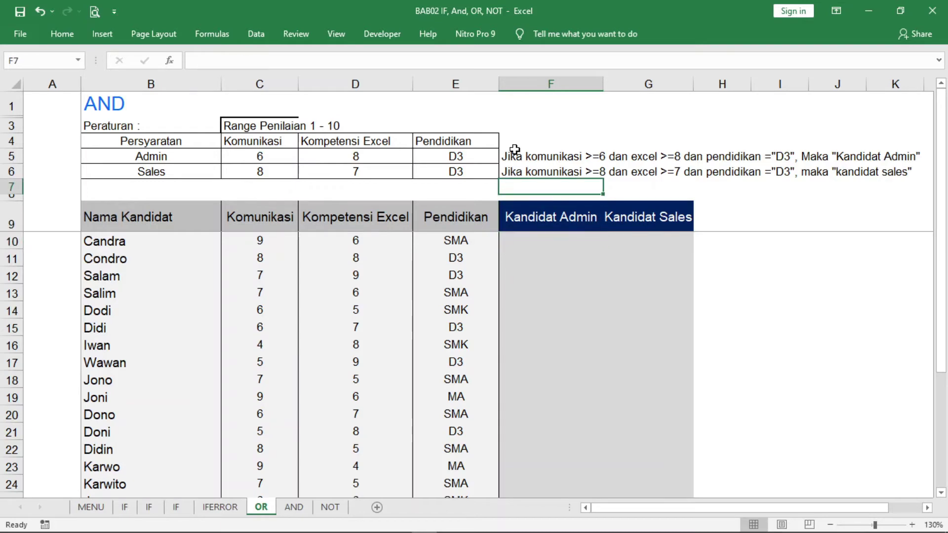
pyautogui.write('selain ')
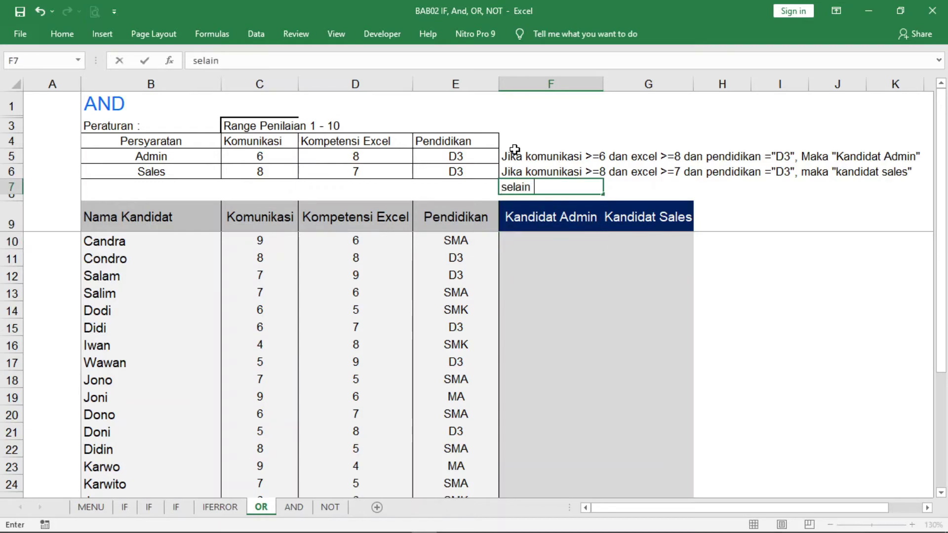
pyautogui.write('itu gagal')
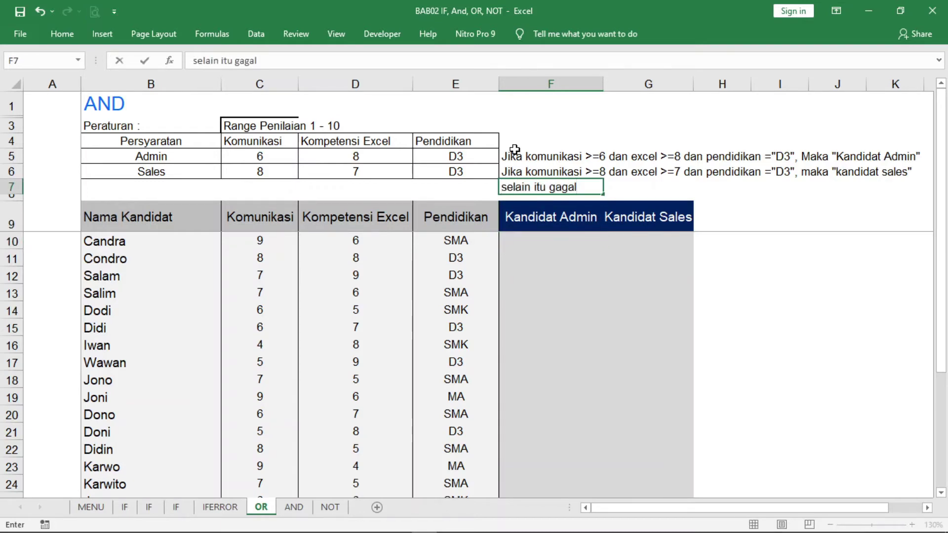
pyautogui.write('.')
pyautogui.press('Return')
pyautogui.press('Down')
pyautogui.press('Down')
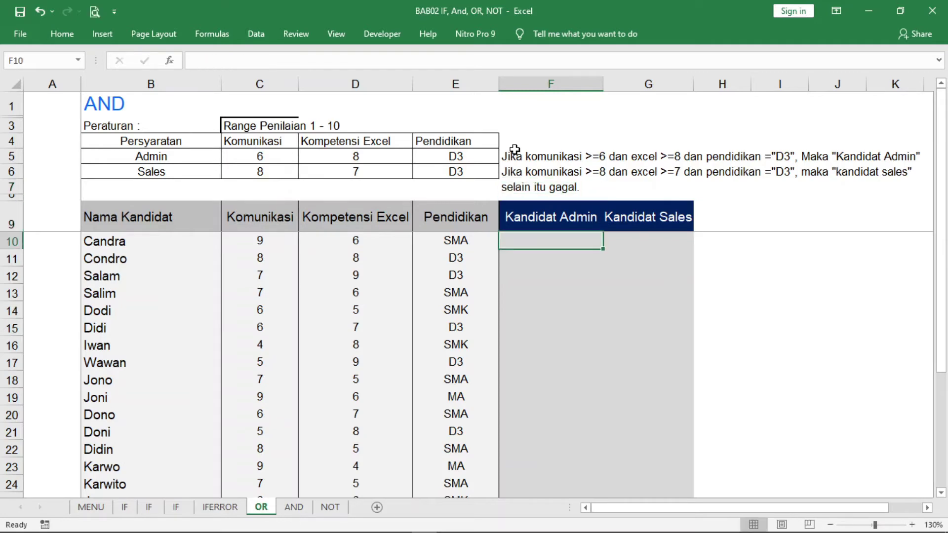
pyautogui.press('Up')
pyautogui.press('Down')
pyautogui.press('Up')
pyautogui.press('Up')
pyautogui.press('Up')
pyautogui.press('Up')
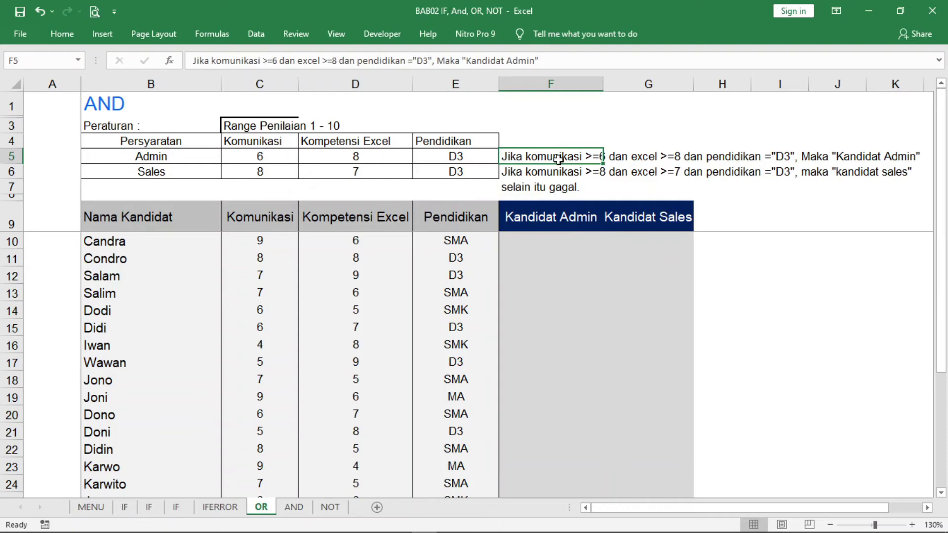
# - Begin an IF formula with a nested AND test in cell F10, the first row of the Kandidat Admin column
pyautogui.click(526, 244)
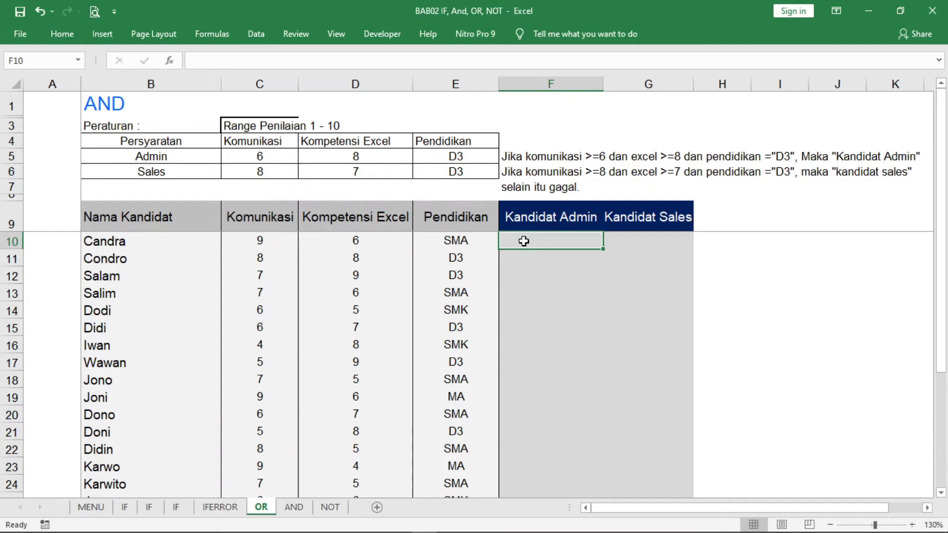
pyautogui.doubleClick(508, 244)
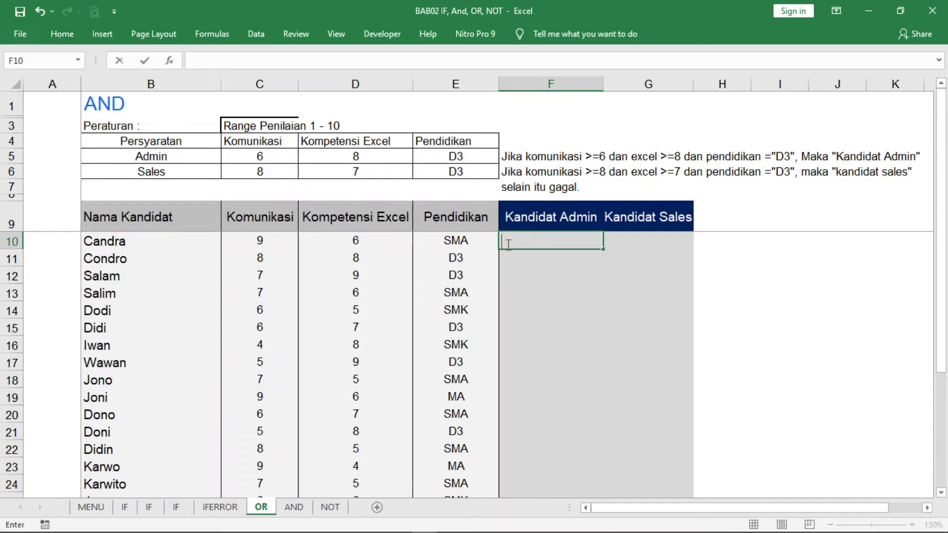
pyautogui.write('=if(')
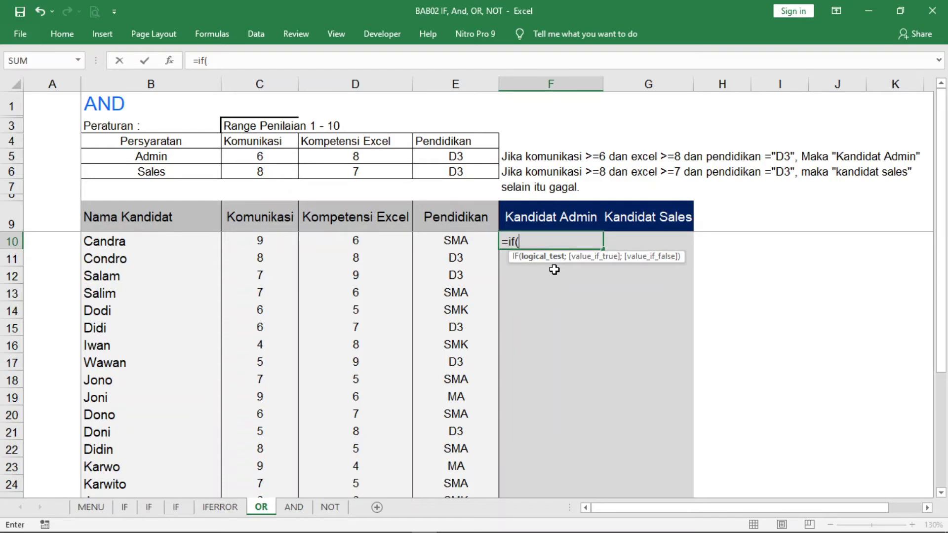
pyautogui.write('an')
pyautogui.press('BackSpace')
pyautogui.press('BackSpace')
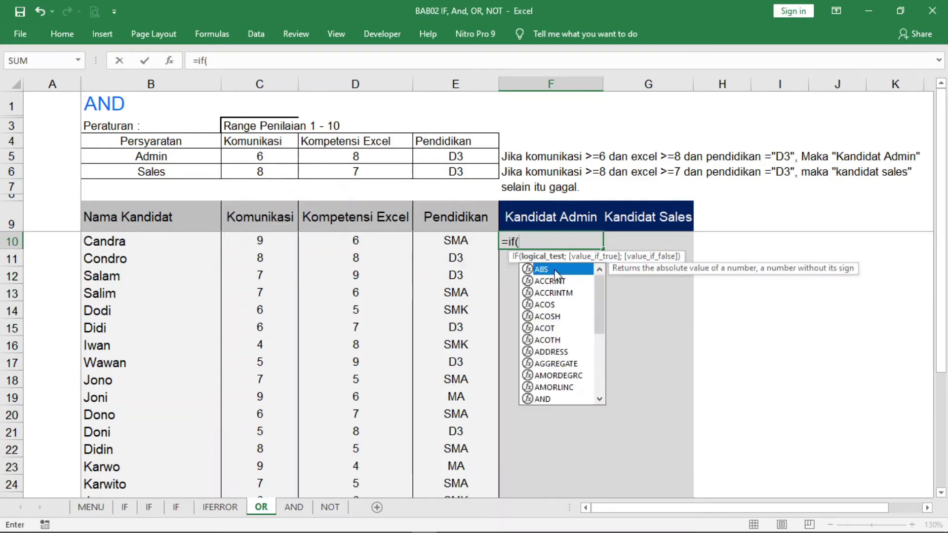
pyautogui.write('and9')
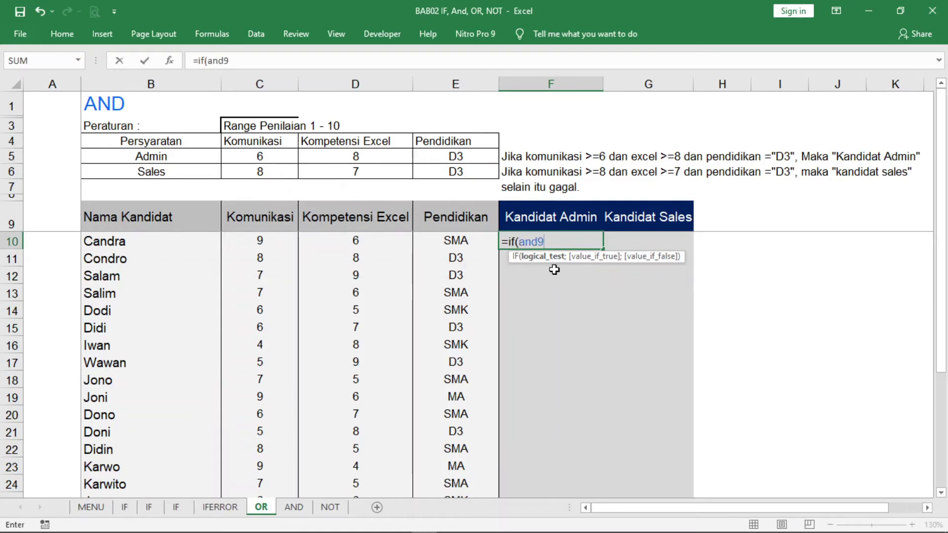
pyautogui.press('BackSpace')
pyautogui.write('(')
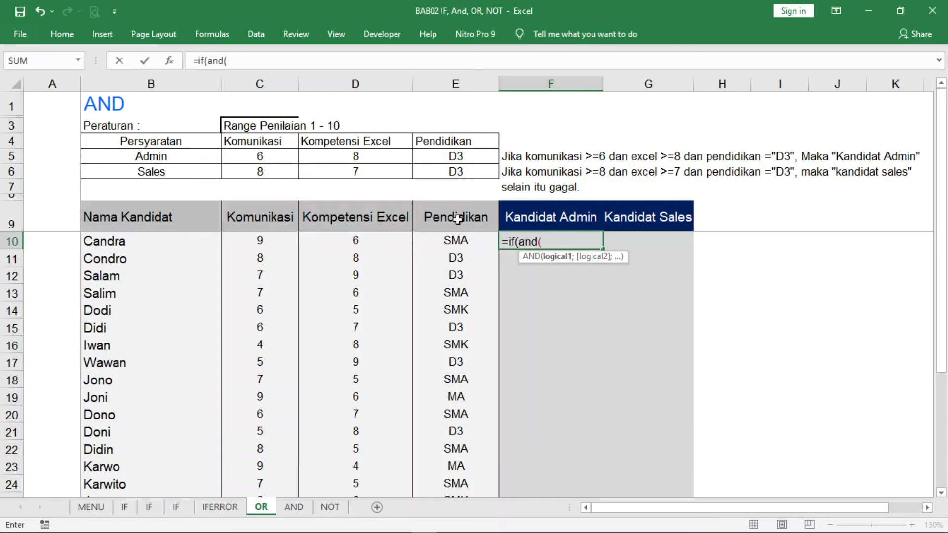
# - Add the score conditions C10>=6 and D10>=8 to the AND test in cell F10
pyautogui.click(257, 240)
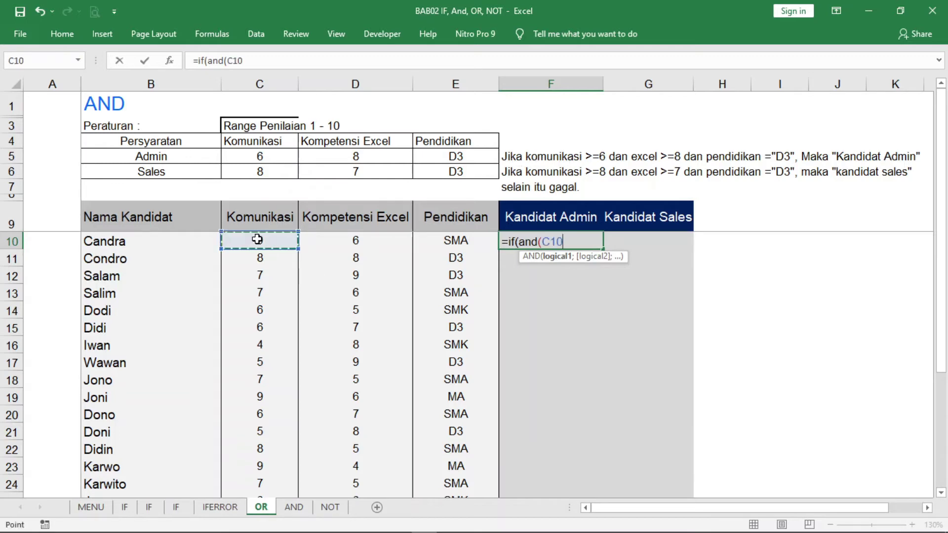
pyautogui.write('>=6')
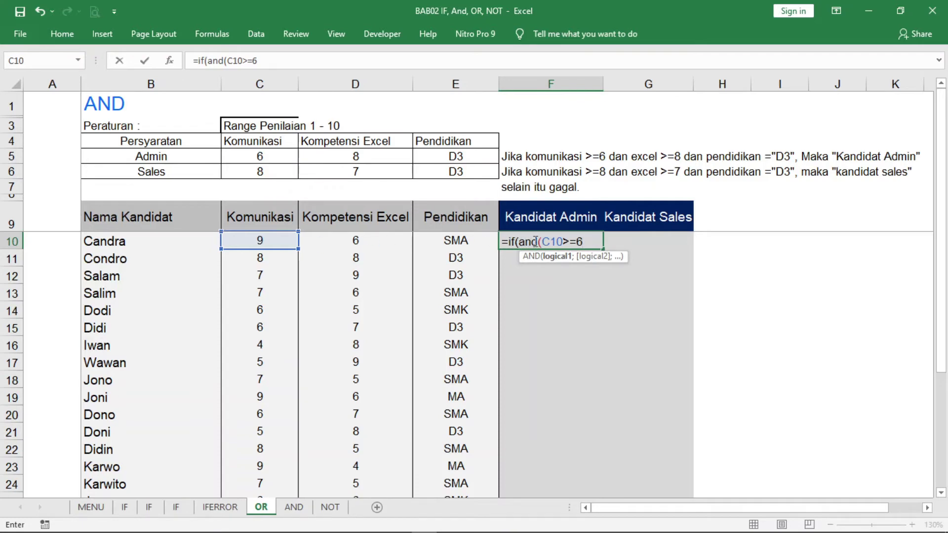
pyautogui.write(';')
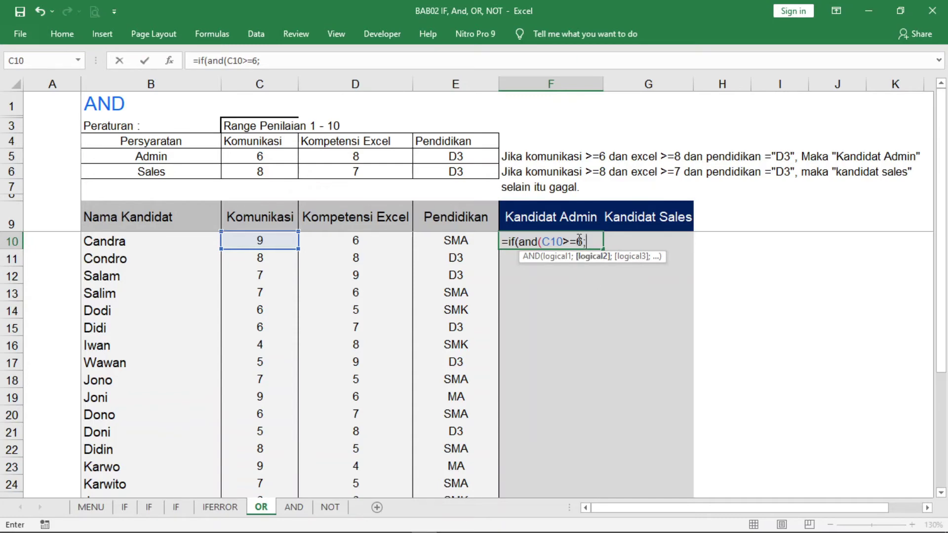
pyautogui.click(363, 243)
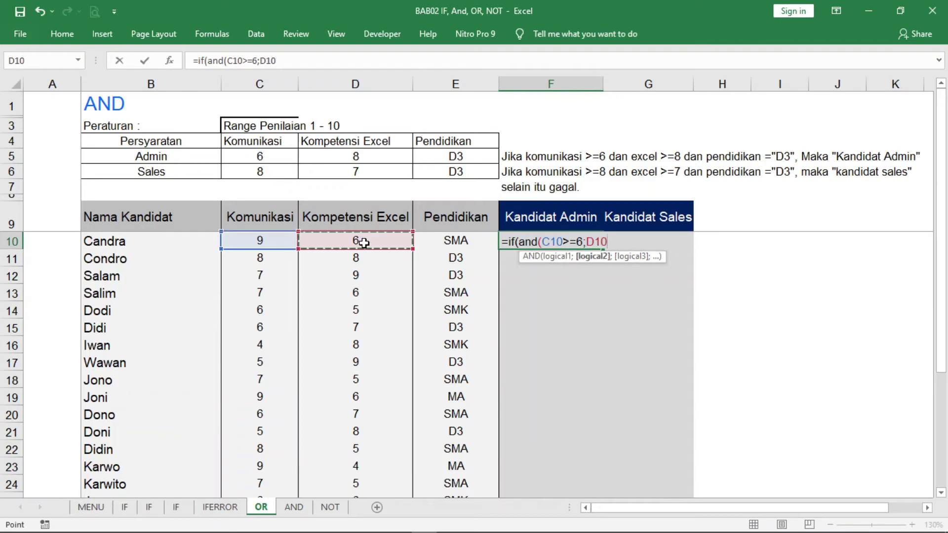
pyautogui.write('>=')
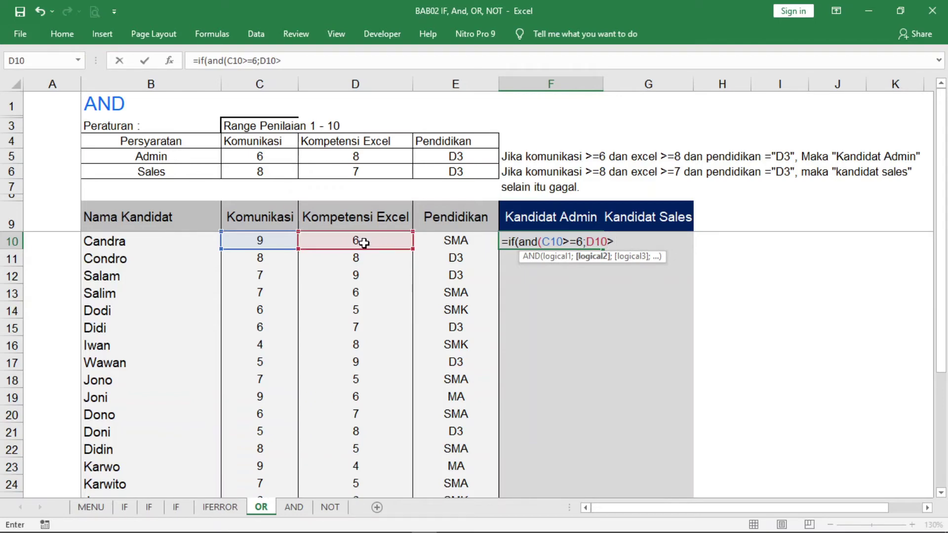
pyautogui.write('8')
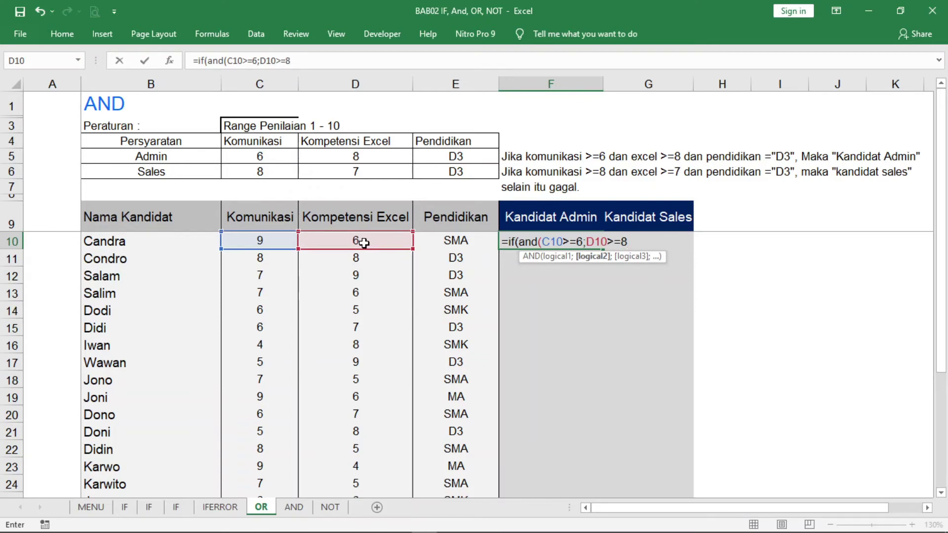
pyautogui.write(';')
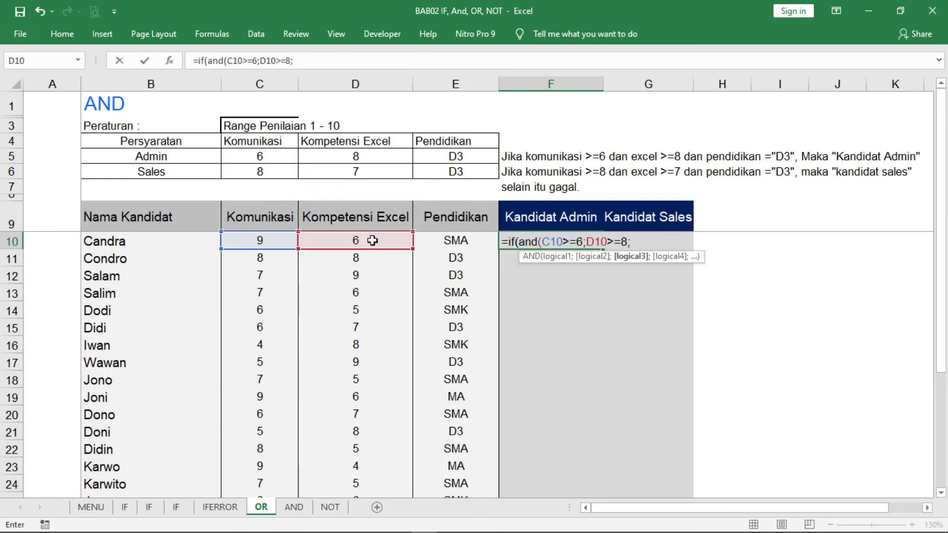
# - Add the education condition E10="D3" as the third AND argument in cell F10 and close the AND function
pyautogui.click(458, 241)
pyautogui.write('="')
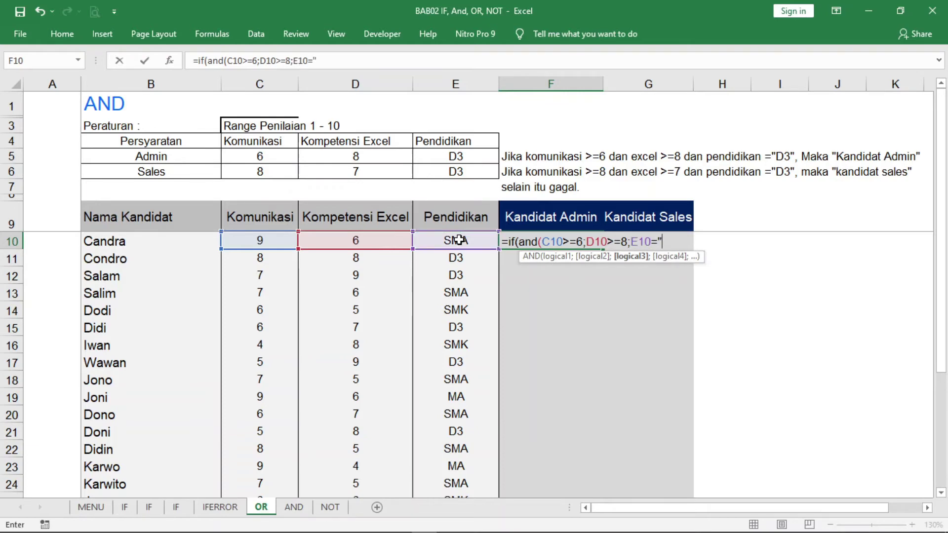
pyautogui.write('D3";')
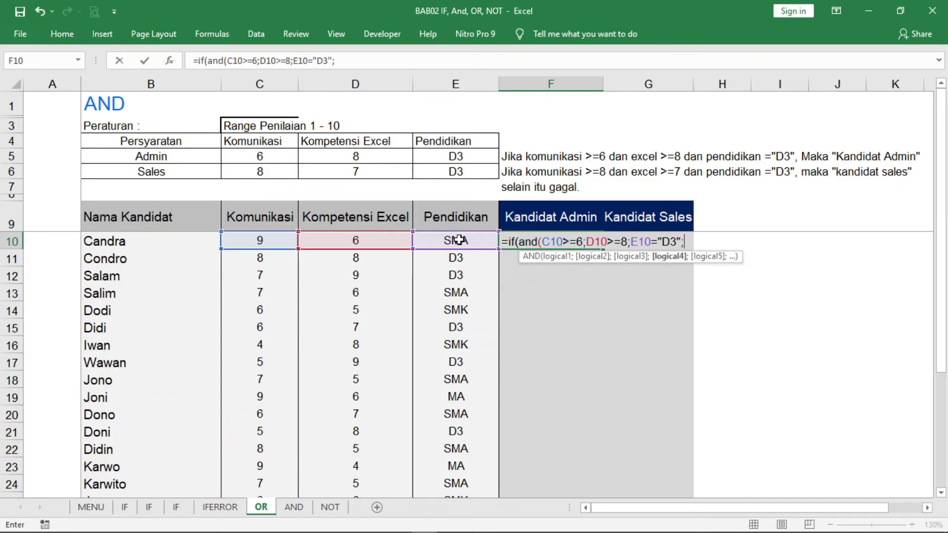
pyautogui.press('BackSpace')
pyautogui.write(')')
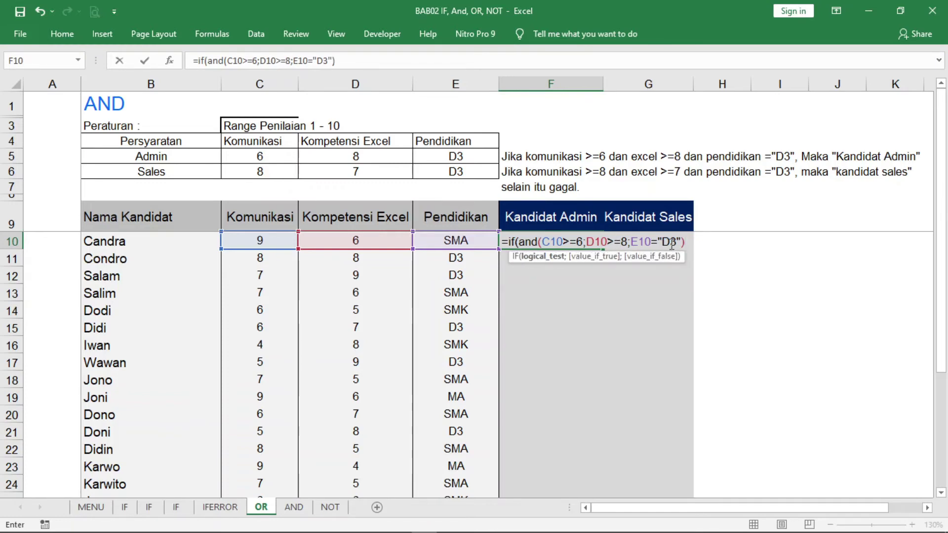
pyautogui.press('BackSpace')
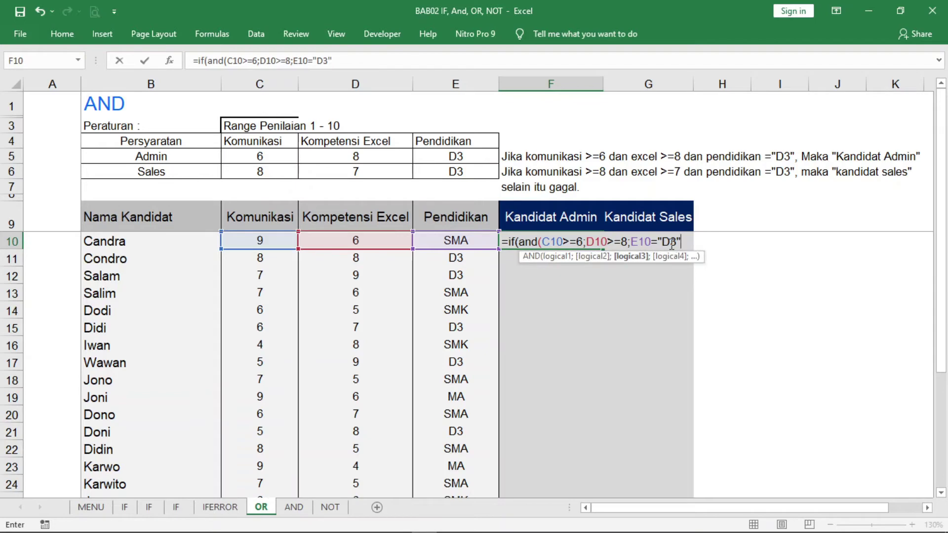
pyautogui.write(';')
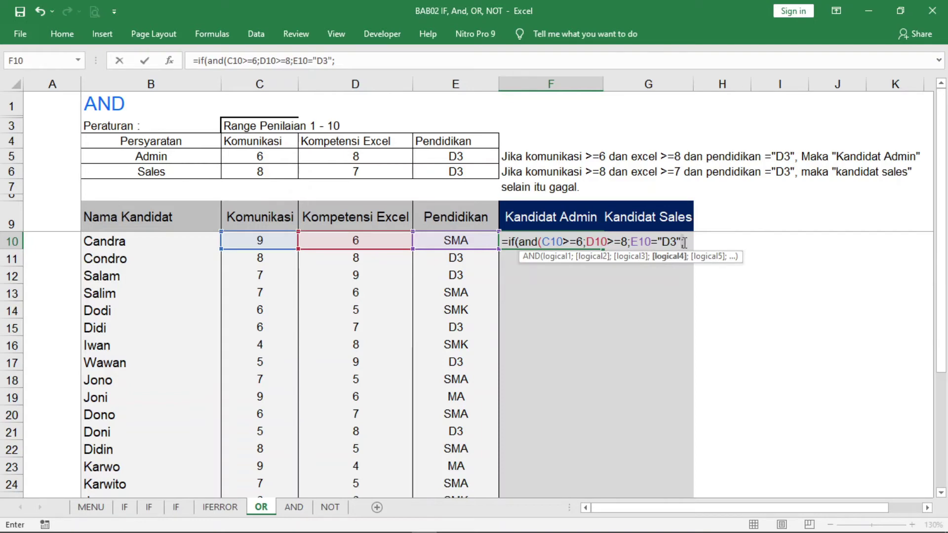
pyautogui.click(684, 242)
pyautogui.press('BackSpace')
pyautogui.write(')')
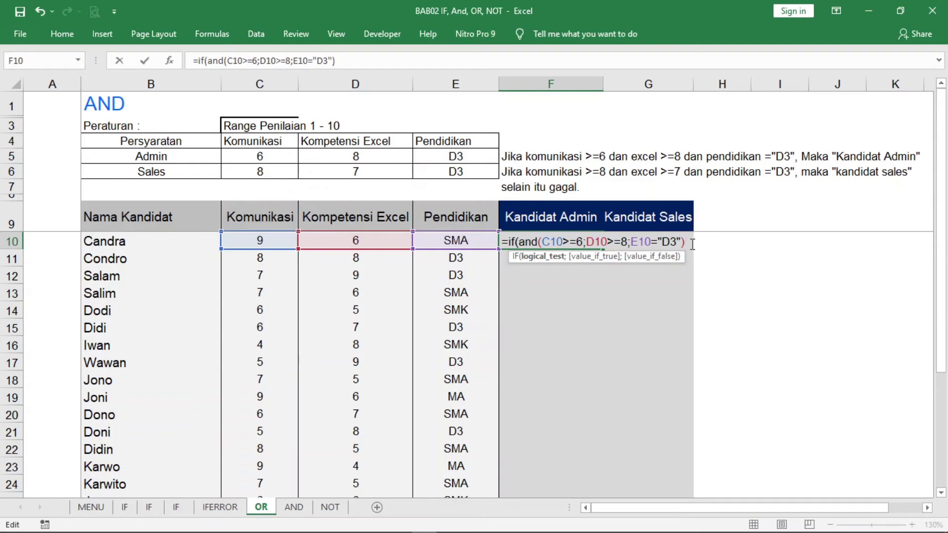
# - Complete the F10 formula with "Kandidat Admin" as the true result and "Gagal" as the false result
pyautogui.write(';')
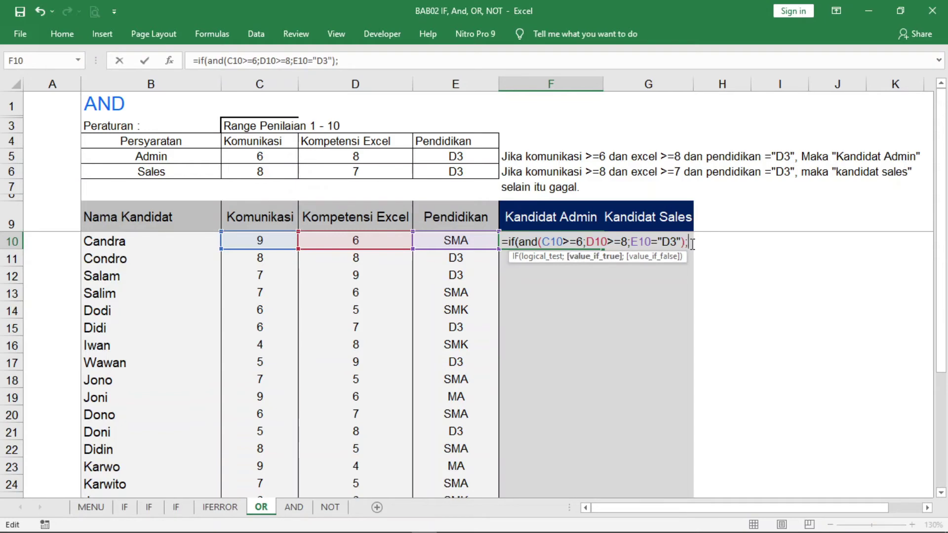
pyautogui.press('BackSpace')
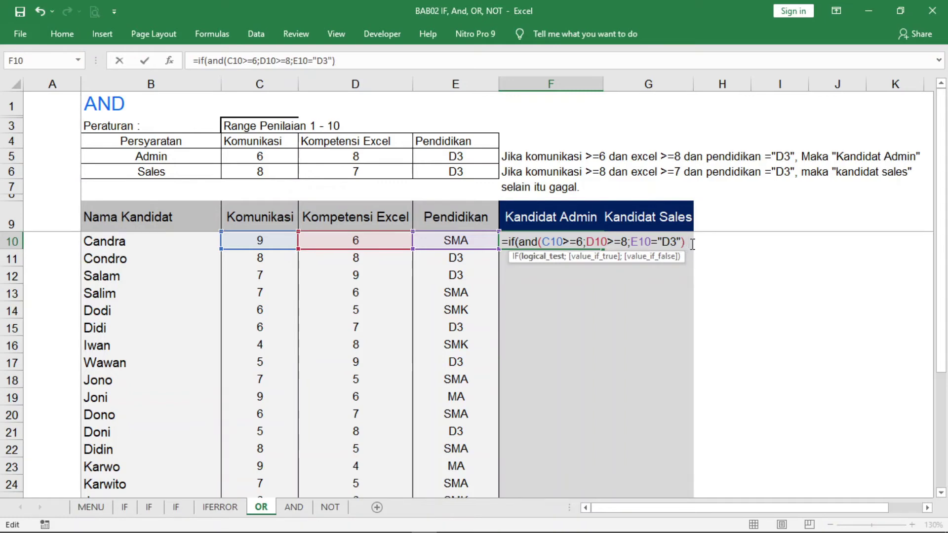
pyautogui.write(';')
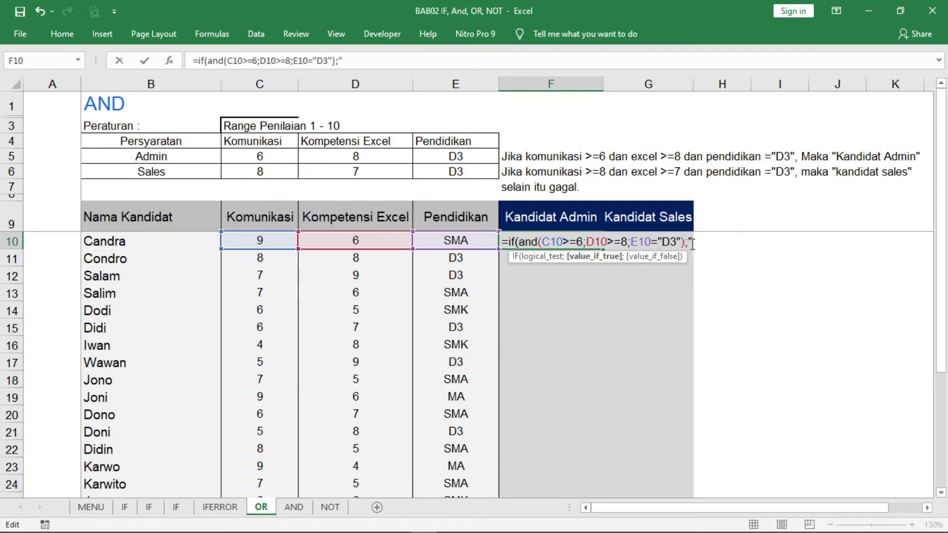
pyautogui.write('"Kandidat Admin')
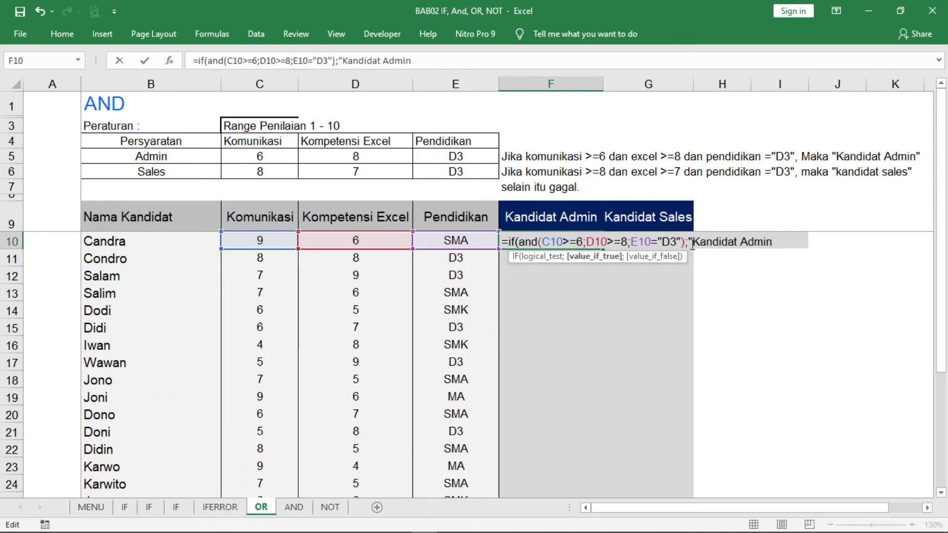
pyautogui.write('"')
pyautogui.write(';')
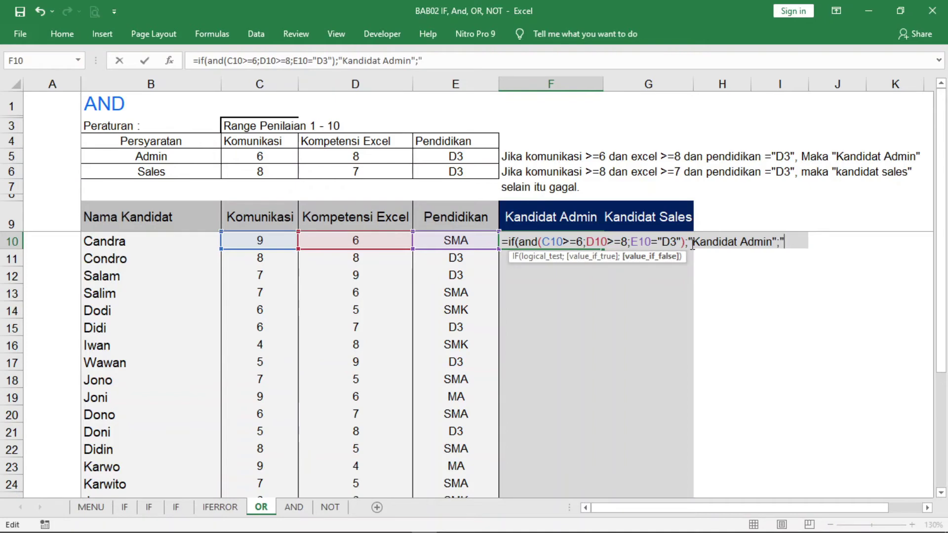
pyautogui.write('"Gagal"')
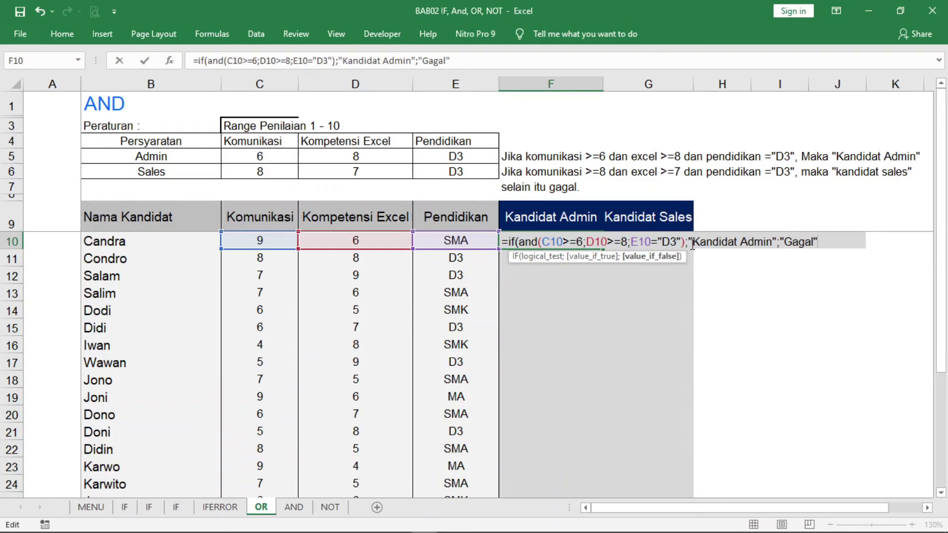
pyautogui.write(')')
pyautogui.hotkey('ctrl', 'Return')
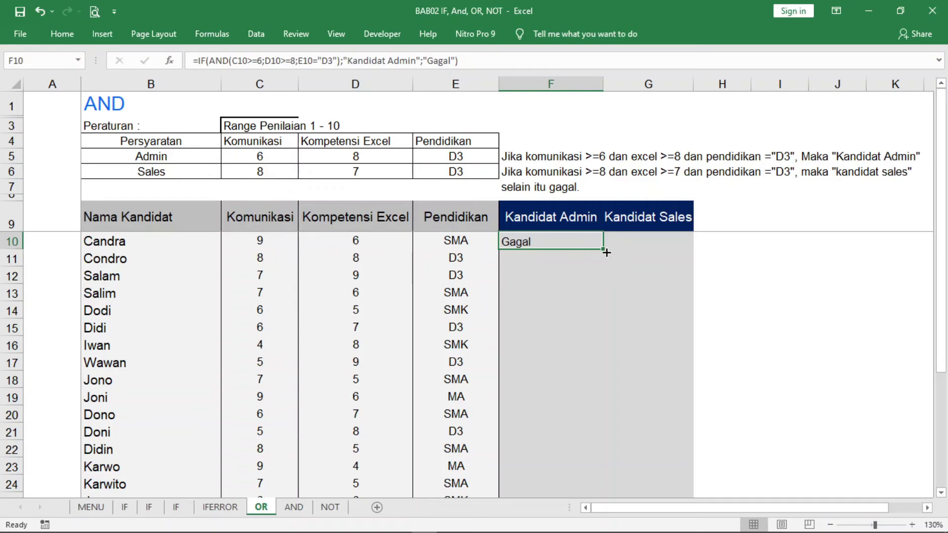
# - Copy the Kandidat Admin formula from cell F10 down through cell F15
pyautogui.moveTo(606, 252); pyautogui.dragTo(603, 295)
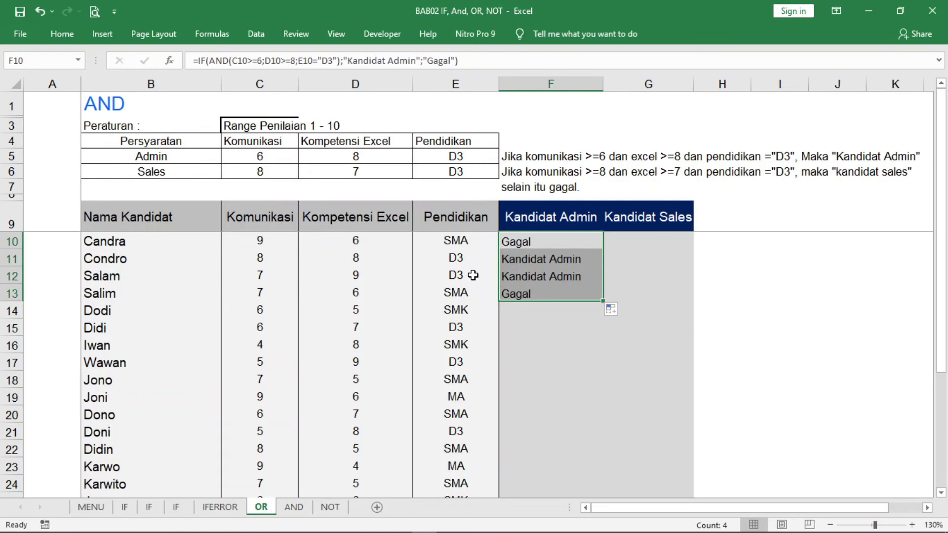
pyautogui.click(363, 327)
pyautogui.click(566, 294)
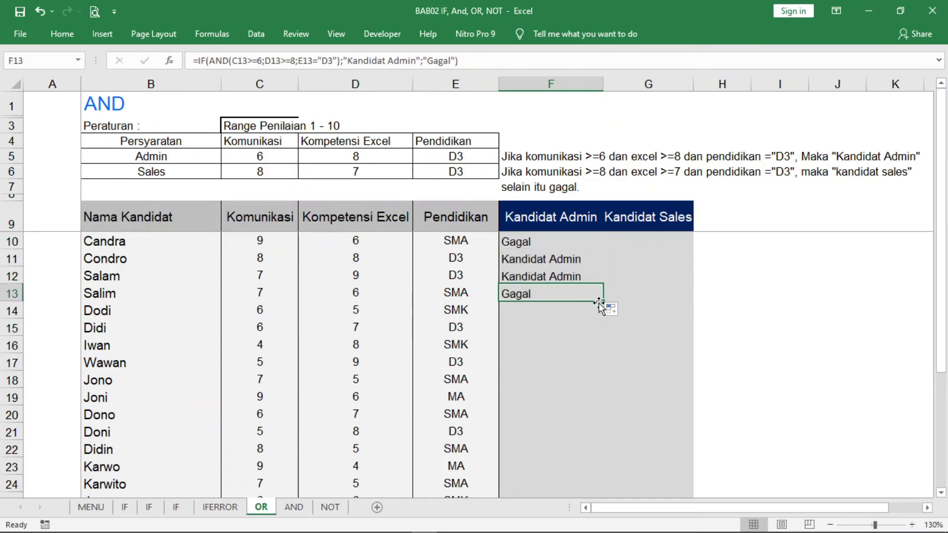
pyautogui.moveTo(603, 302); pyautogui.dragTo(600, 339)
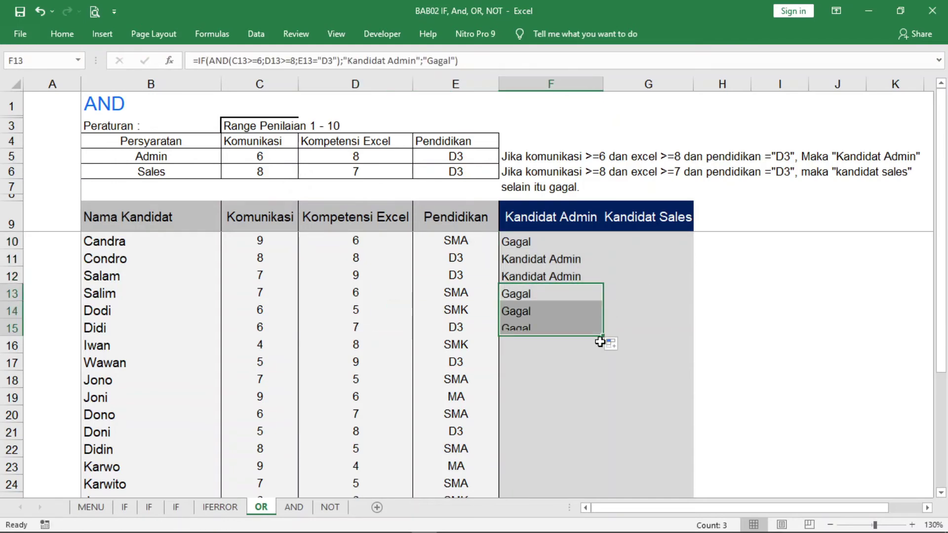
pyautogui.click(458, 328)
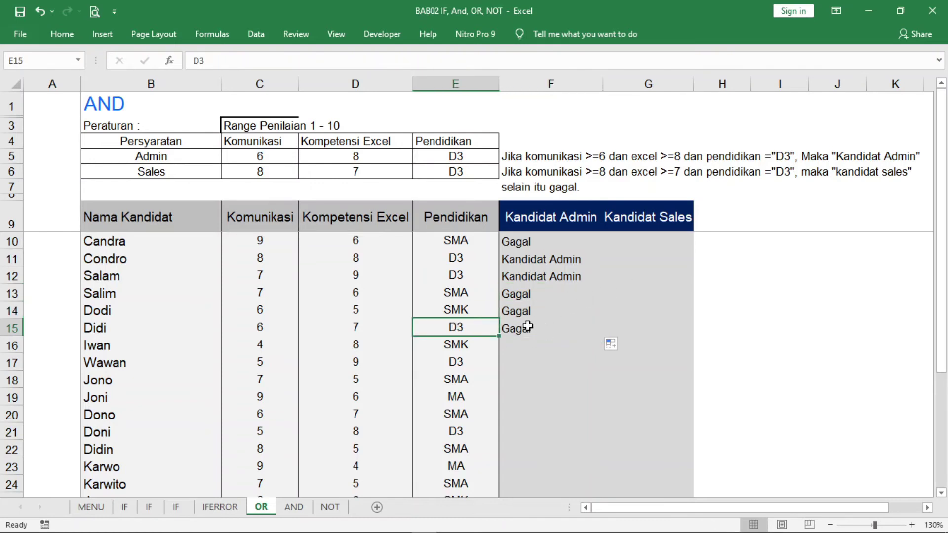
# - Start the Kandidat Sales formula in cell G10 as a parenthesised IF function with a nested AND test
pyautogui.click(640, 239)
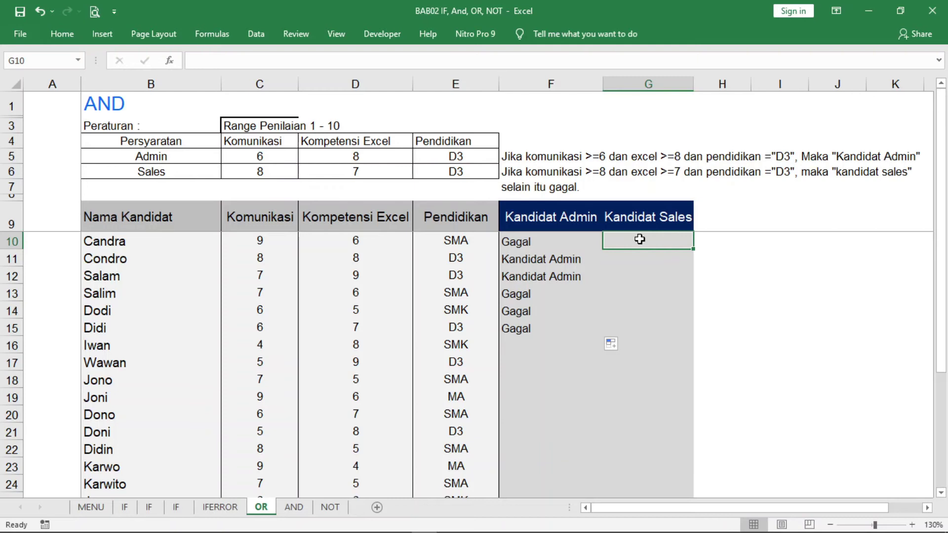
pyautogui.write('=')
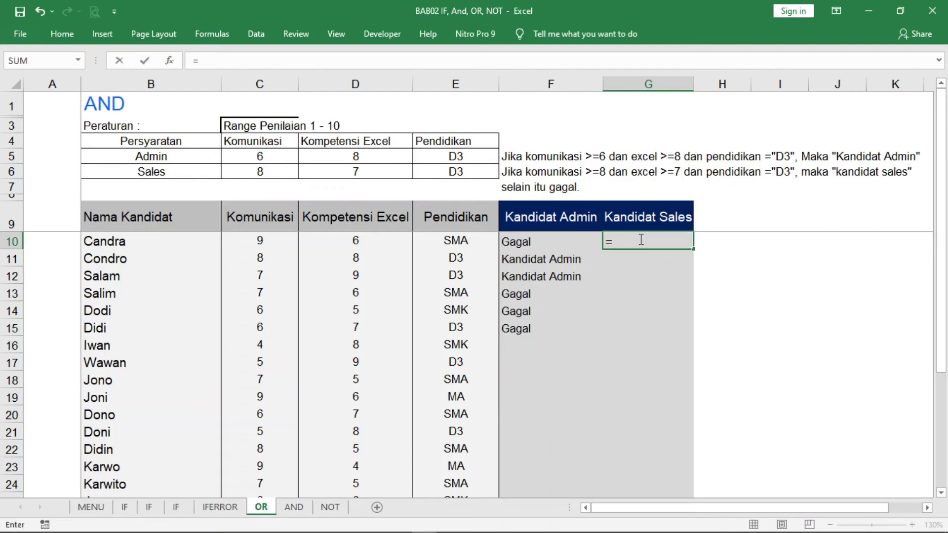
pyautogui.write('(if(')
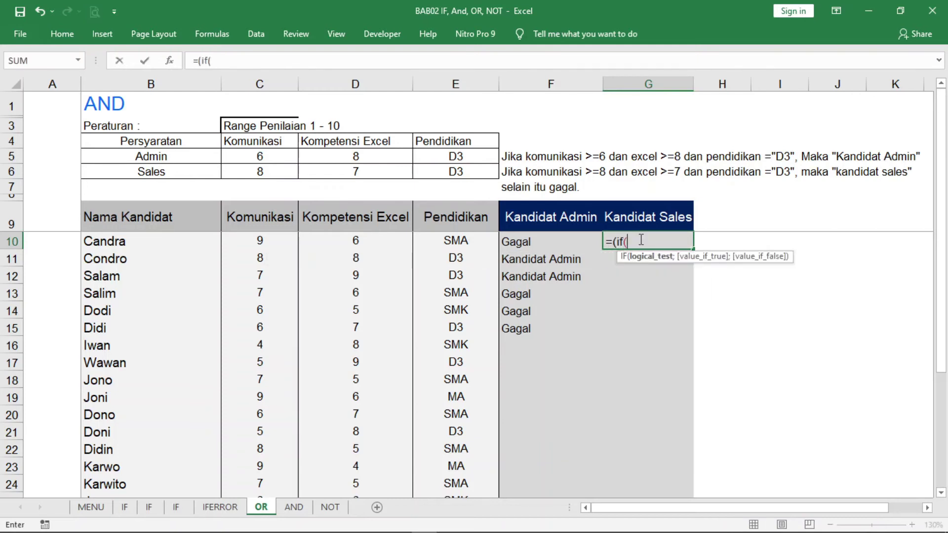
pyautogui.write('and')
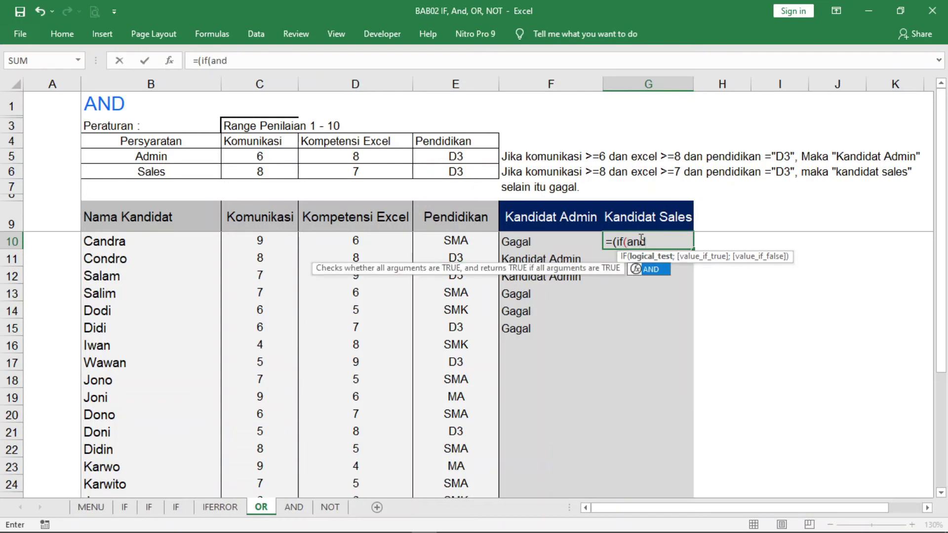
pyautogui.write('(')
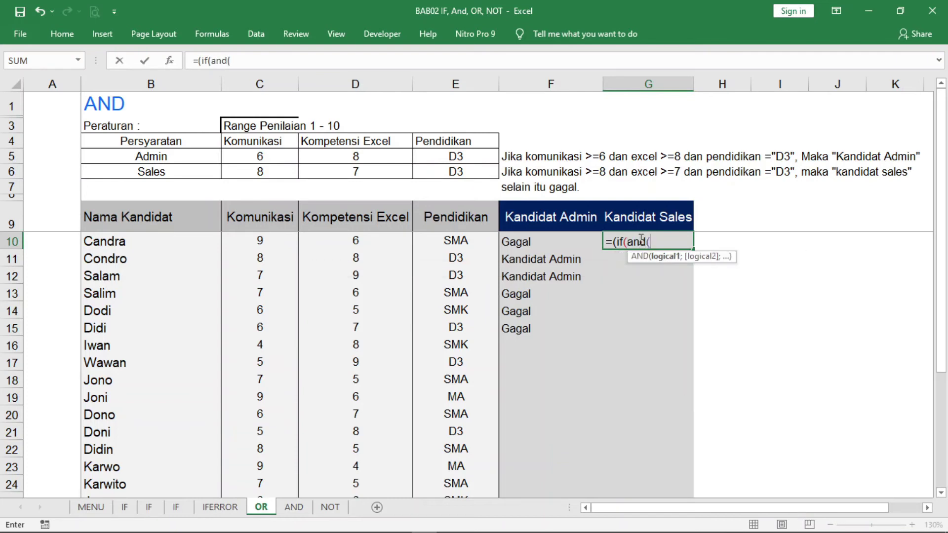
# - Add the score conditions C10>=8 and D10>=7 to the AND test in cell G10
pyautogui.click(271, 242)
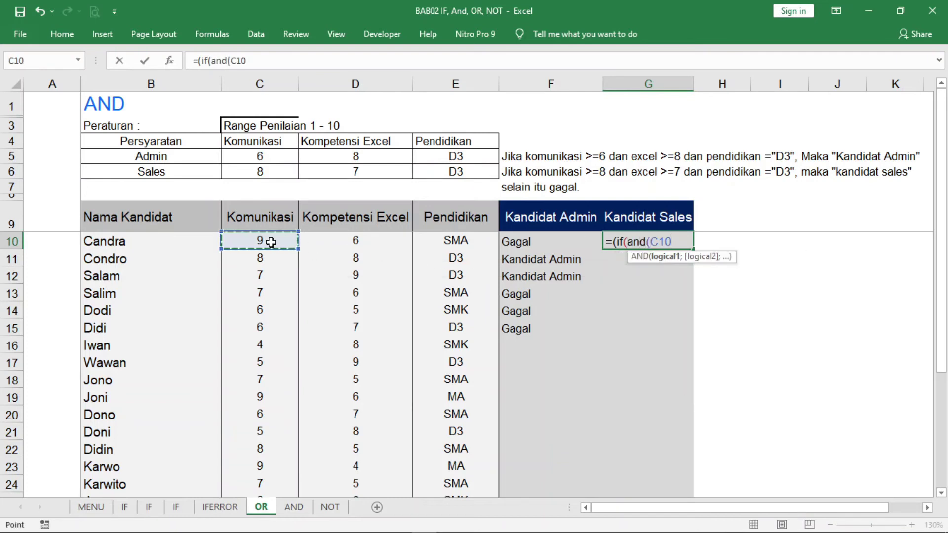
pyautogui.write('>=')
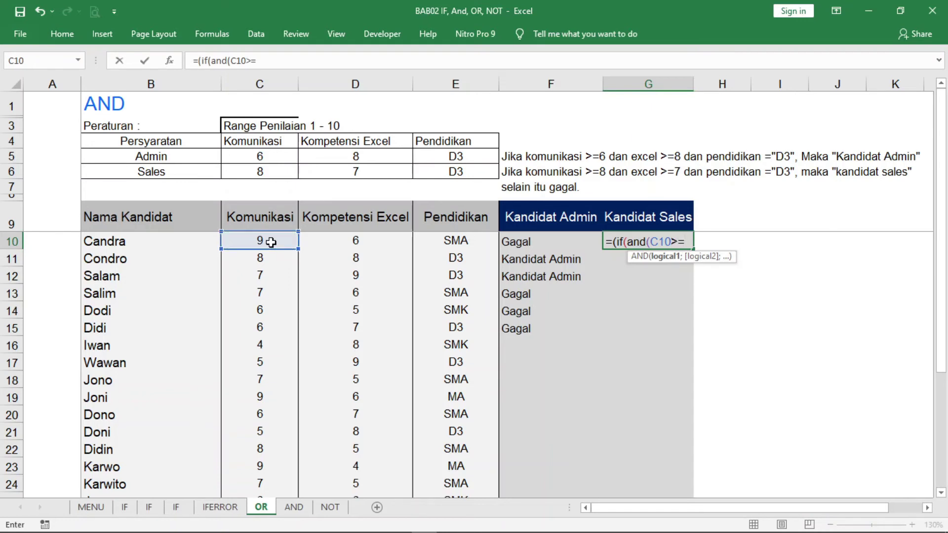
pyautogui.write('8')
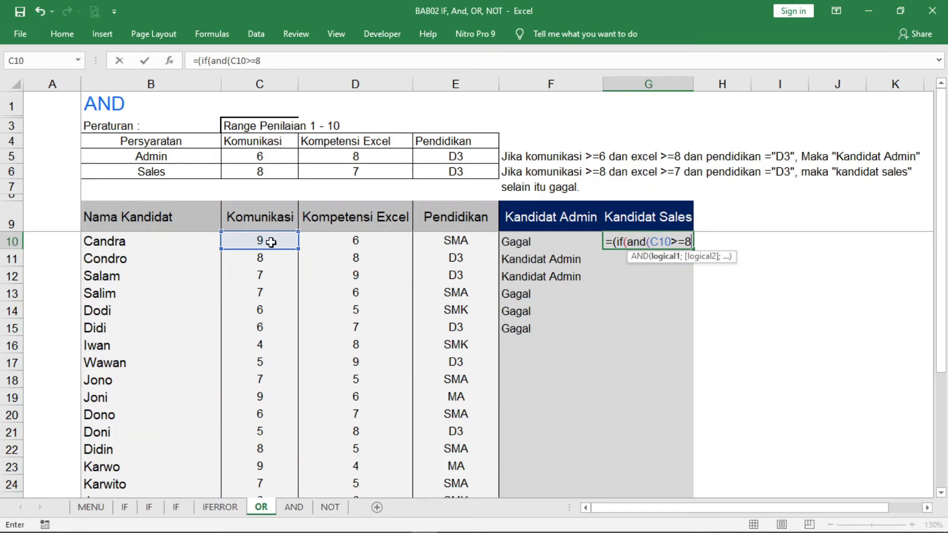
pyautogui.write(';')
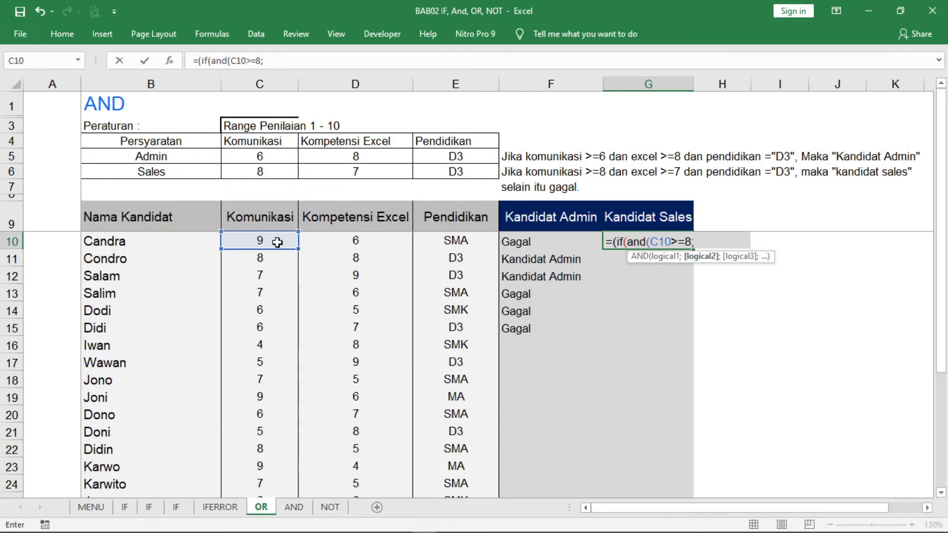
pyautogui.click(338, 239)
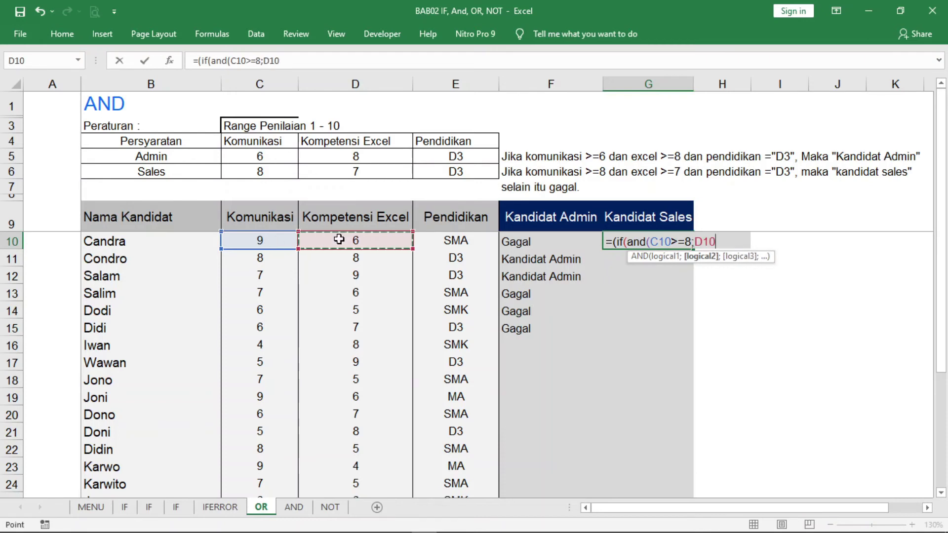
pyautogui.write('>=')
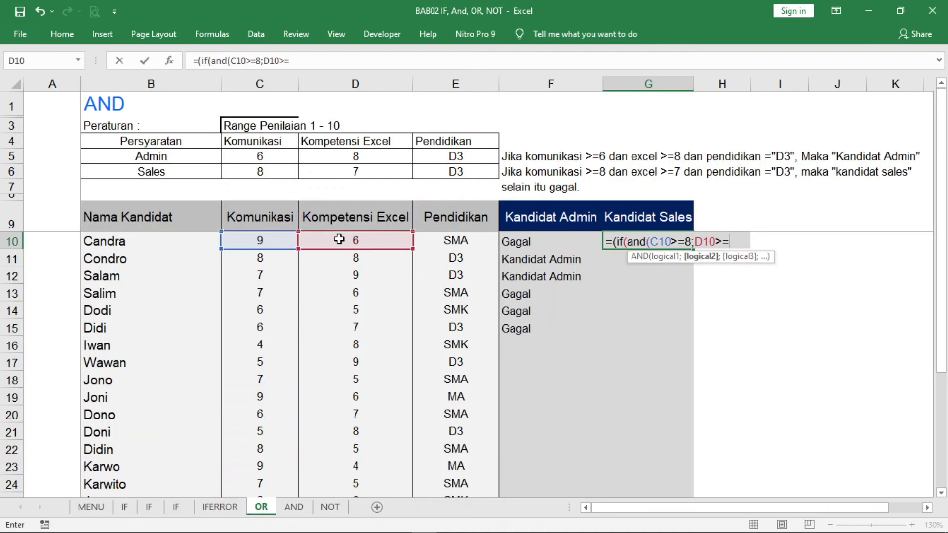
pyautogui.write('7;')
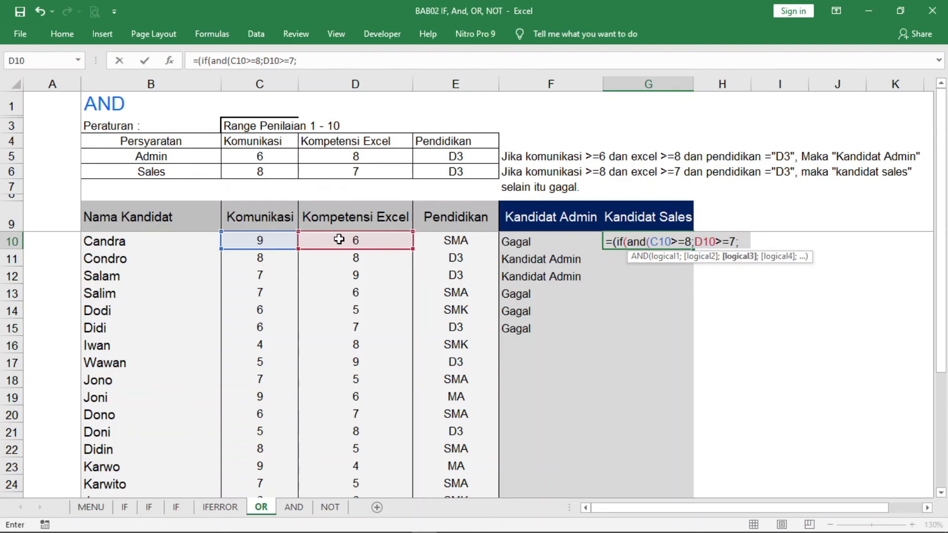
# - Add the education condition E10="D3" as the third AND argument in cell G10 and close the AND function
pyautogui.click(439, 237)
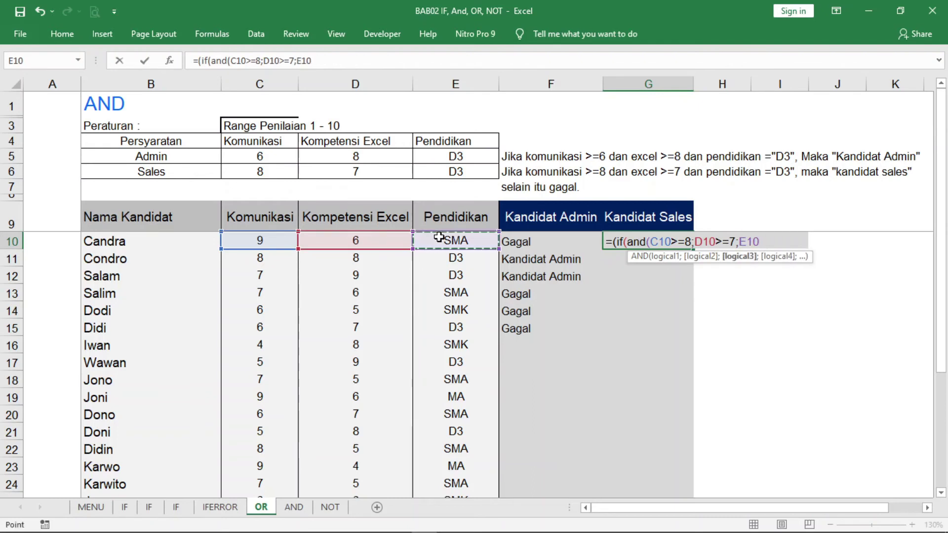
pyautogui.write('="D')
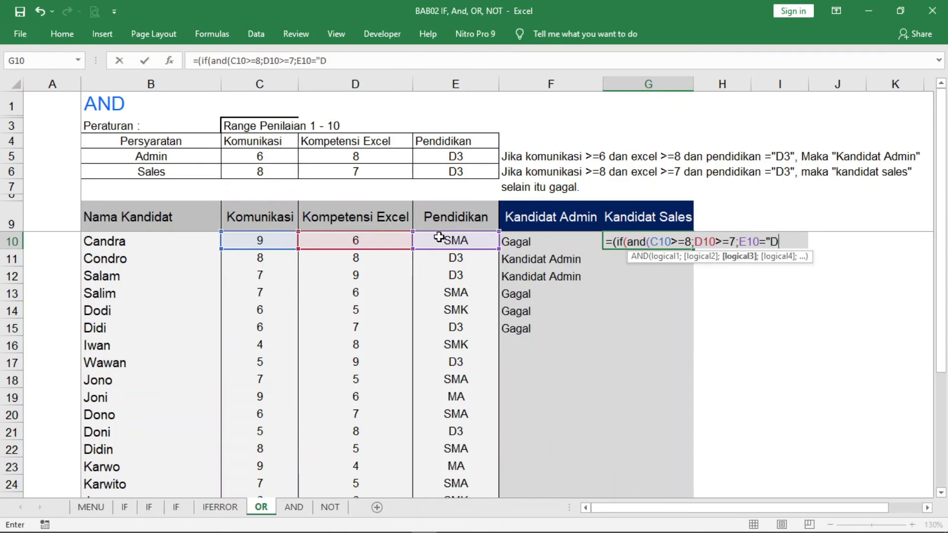
pyautogui.write('3"')
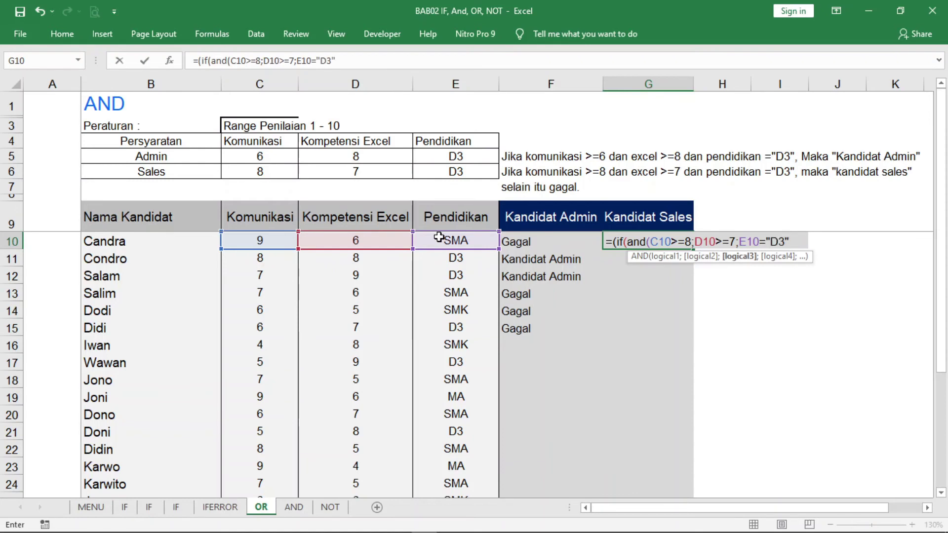
pyautogui.write(')')
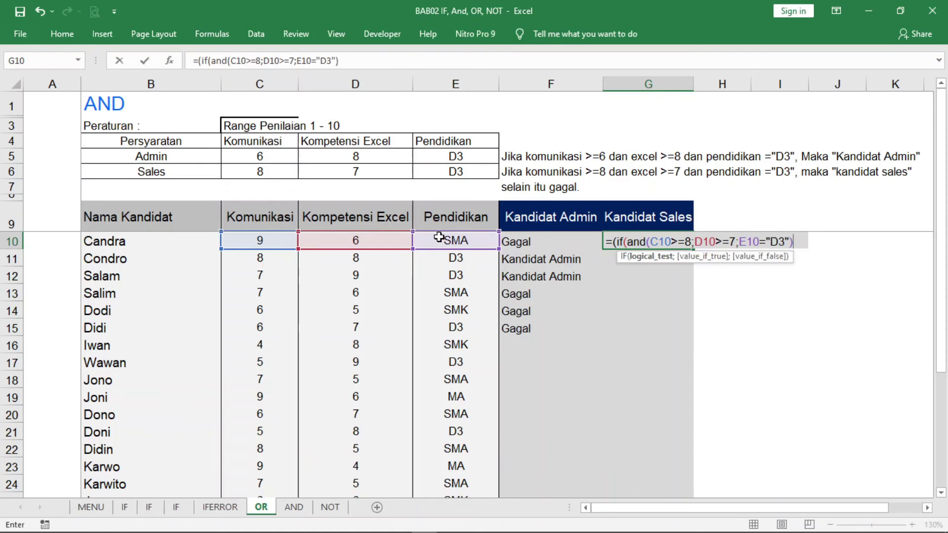
# - Complete the G10 formula with "Kandidat Sales" as the true result and "Gagal" as the false result
pyautogui.write(';')
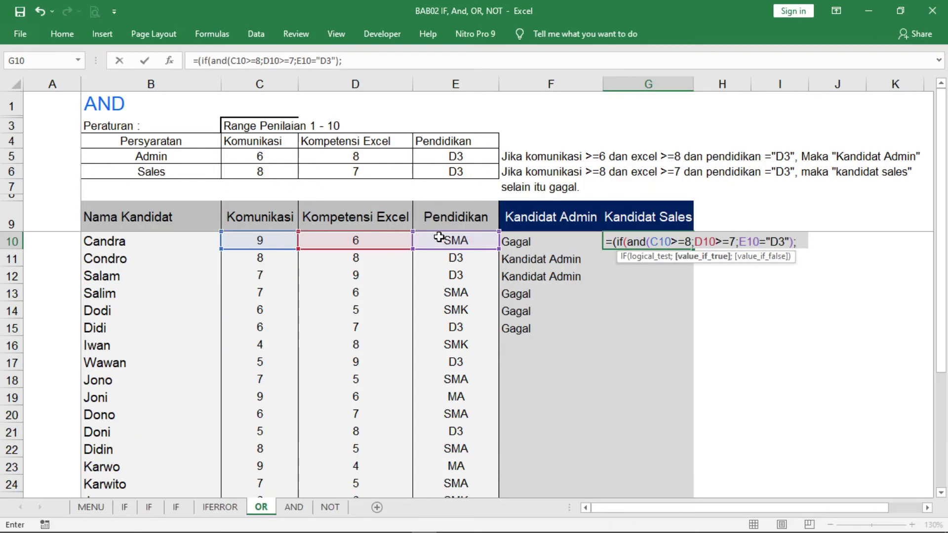
pyautogui.write('"Kandisa')
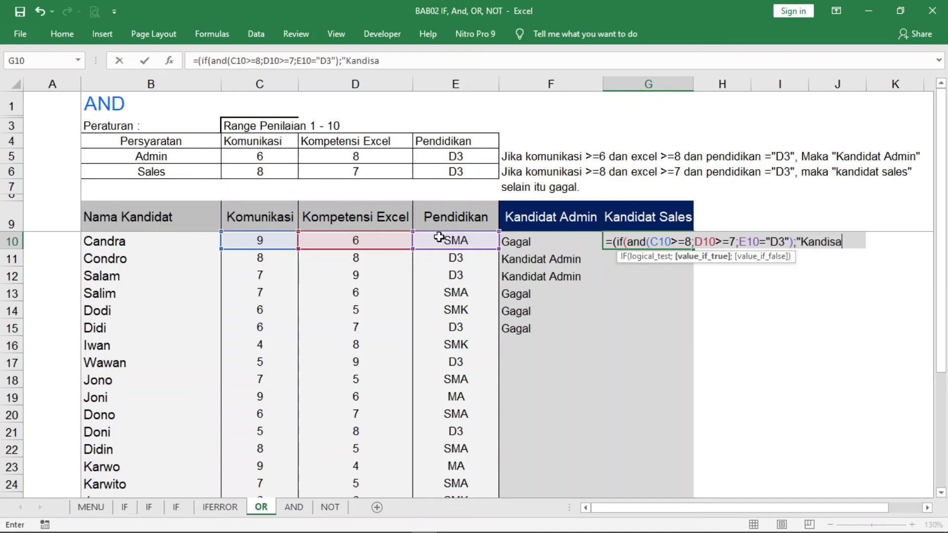
pyautogui.press('BackSpace')
pyautogui.press('BackSpace')
pyautogui.write('dat')
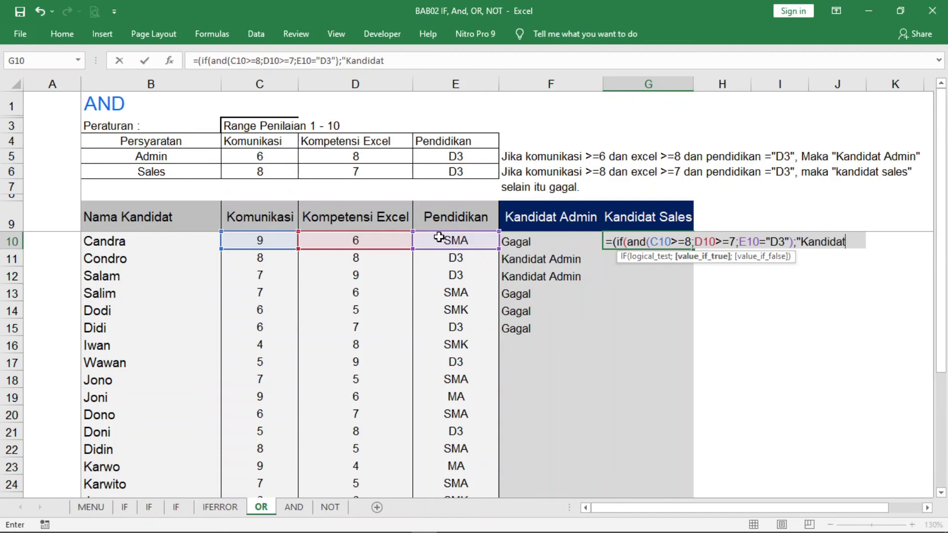
pyautogui.write(' Sales"')
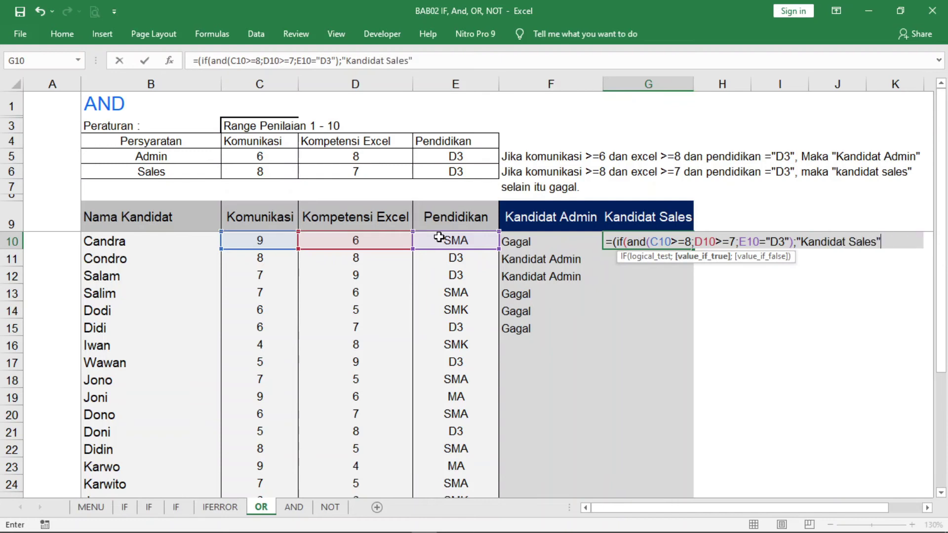
pyautogui.write(';')
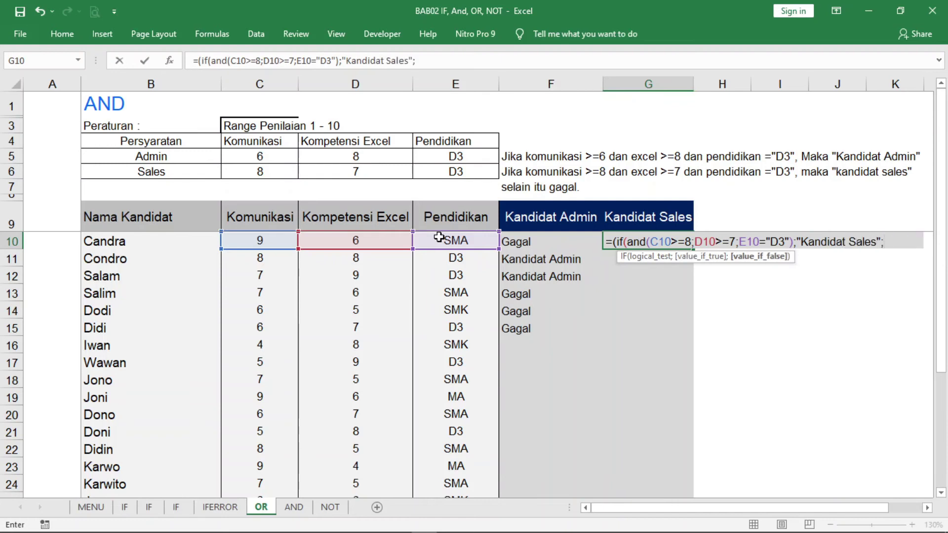
pyautogui.write('"Gagal")')
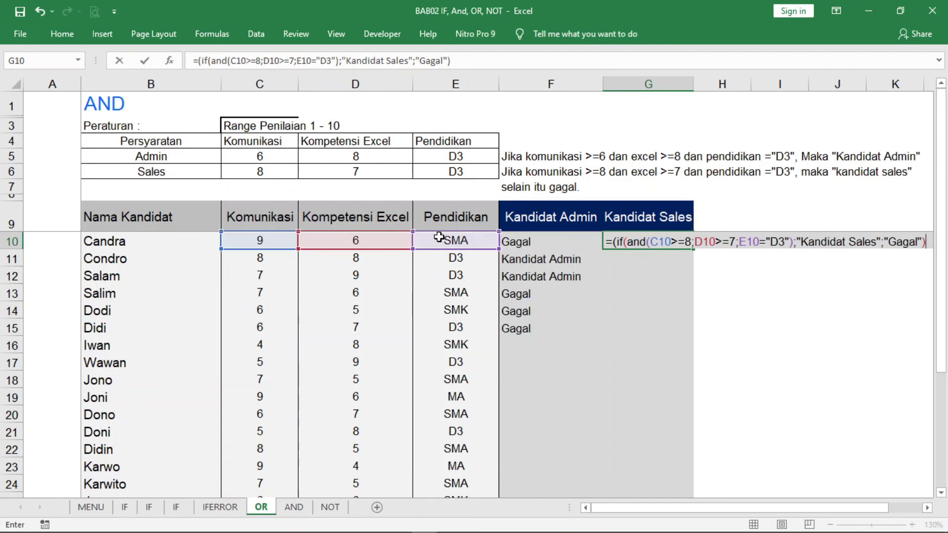
pyautogui.write(')')
pyautogui.press('Return')
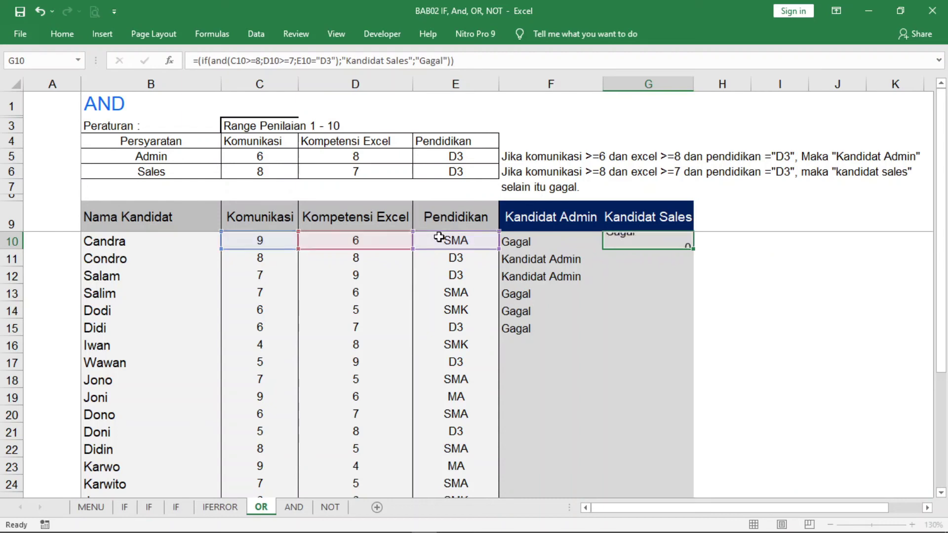
# - Copy the formulas in cells F10 and G10 together down through row 30
pyautogui.press('Up')
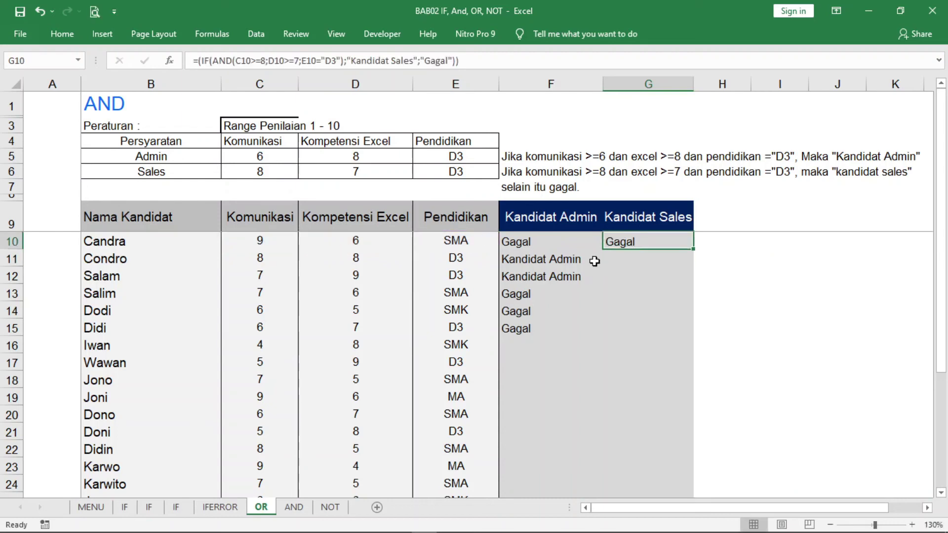
pyautogui.moveTo(564, 241); pyautogui.dragTo(634, 241)
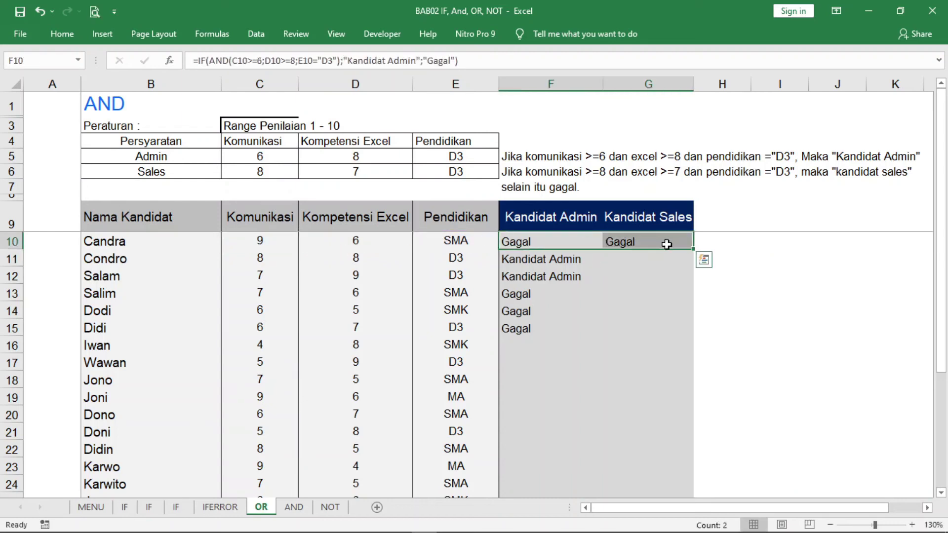
pyautogui.moveTo(693, 249); pyautogui.dragTo(684, 471)
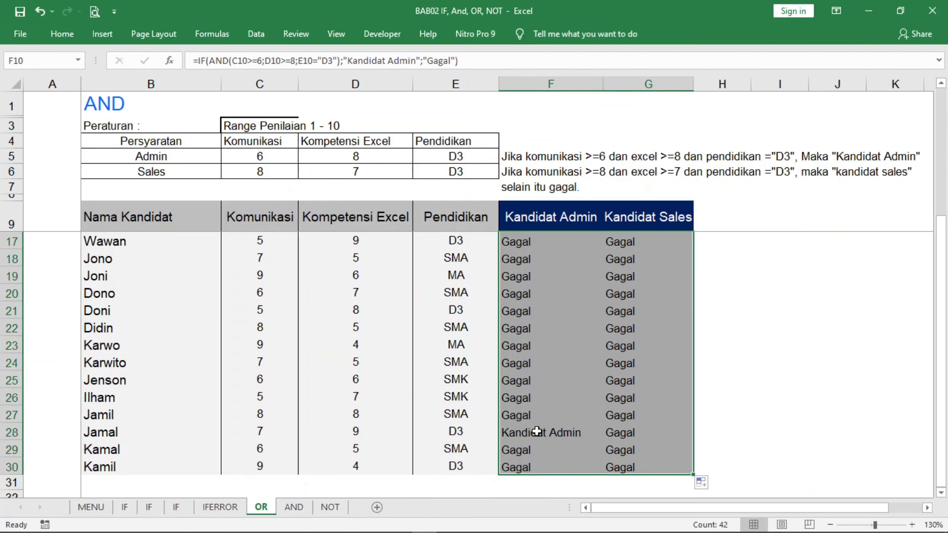
# - Examine the filled Kandidat Admin and Kandidat Sales results against the candidates' scores and education down the list
pyautogui.click(513, 432)
pyautogui.press('Right')
pyautogui.press('Up')
pyautogui.press('Up')
pyautogui.press('Up')
pyautogui.press('Up')
pyautogui.press('Up')
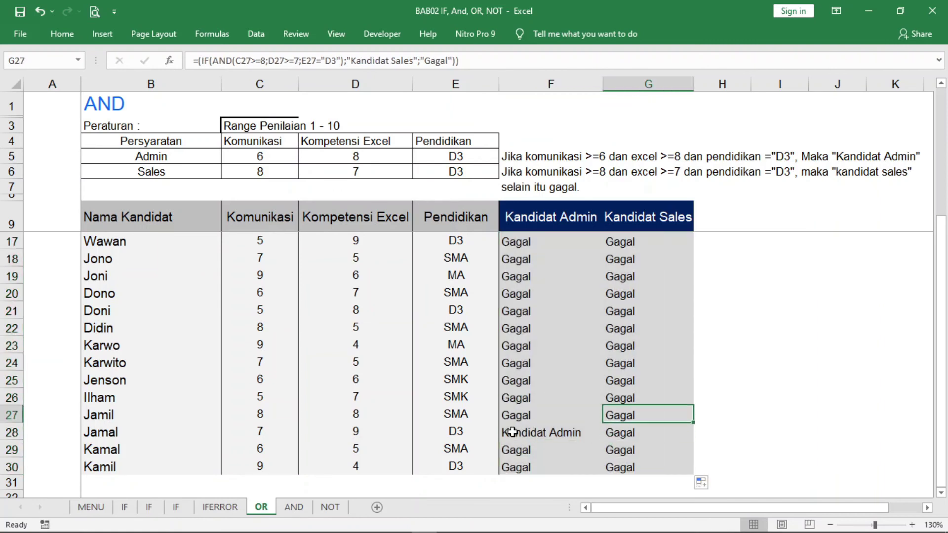
pyautogui.press('Down')
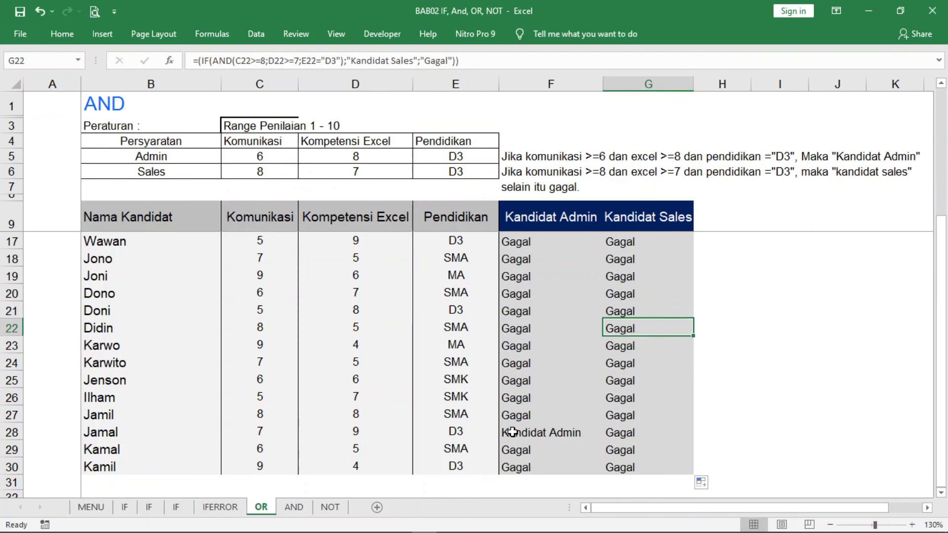
pyautogui.click(519, 438)
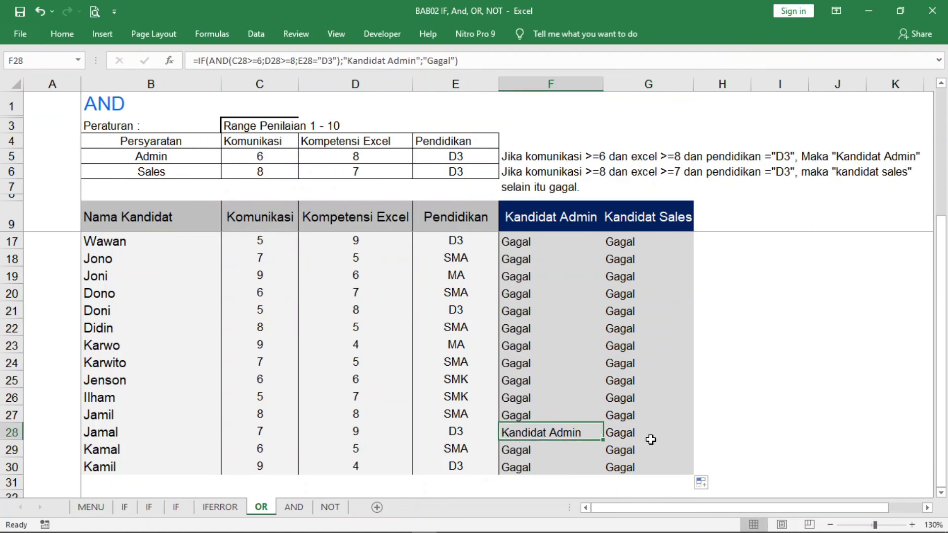
pyautogui.click(633, 437)
pyautogui.press('Up')
pyautogui.press('Up')
pyautogui.press('Up')
pyautogui.press('Up')
pyautogui.press('Up')
pyautogui.press('Up')
pyautogui.press('Up')
pyautogui.press('Up')
pyautogui.press('Up')
pyautogui.press('Up')
pyautogui.press('Up')
pyautogui.press('Up')
pyautogui.press('Up')
pyautogui.press('Up')
pyautogui.press('Up')
pyautogui.press('Up')
pyautogui.press('Up')
pyautogui.press('Up')
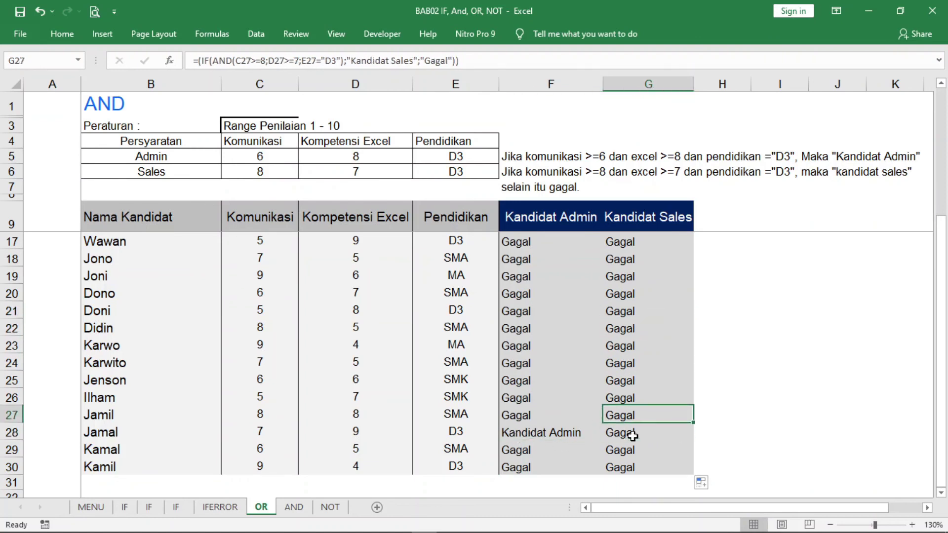
pyautogui.press('Up')
pyautogui.press('Up')
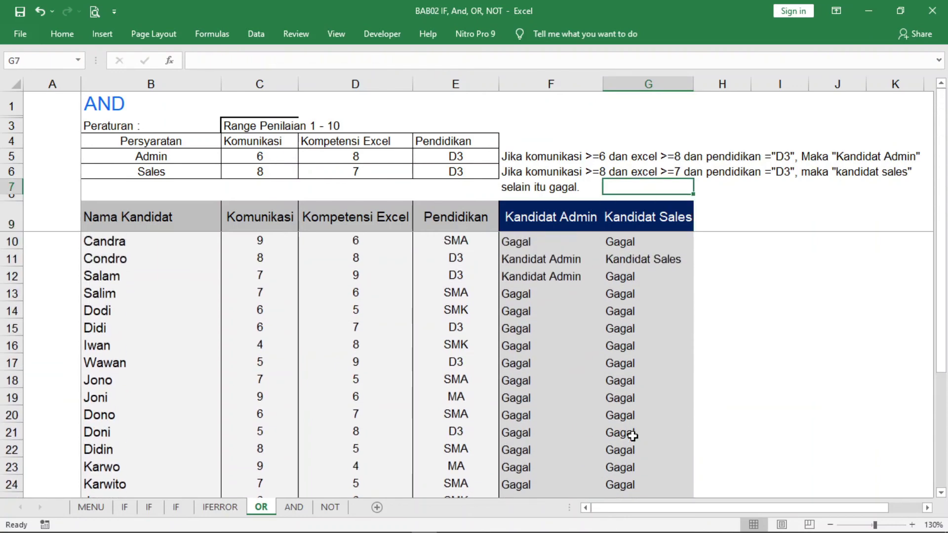
pyautogui.press('Down')
pyautogui.press('Down')
pyautogui.press('Down')
pyautogui.press('Down')
pyautogui.press('Down')
pyautogui.press('Down')
pyautogui.press('Down')
pyautogui.press('Down')
pyautogui.press('Down')
pyautogui.press('Down')
pyautogui.press('Down')
pyautogui.press('Down')
pyautogui.press('Down')
pyautogui.press('Down')
pyautogui.press('Down')
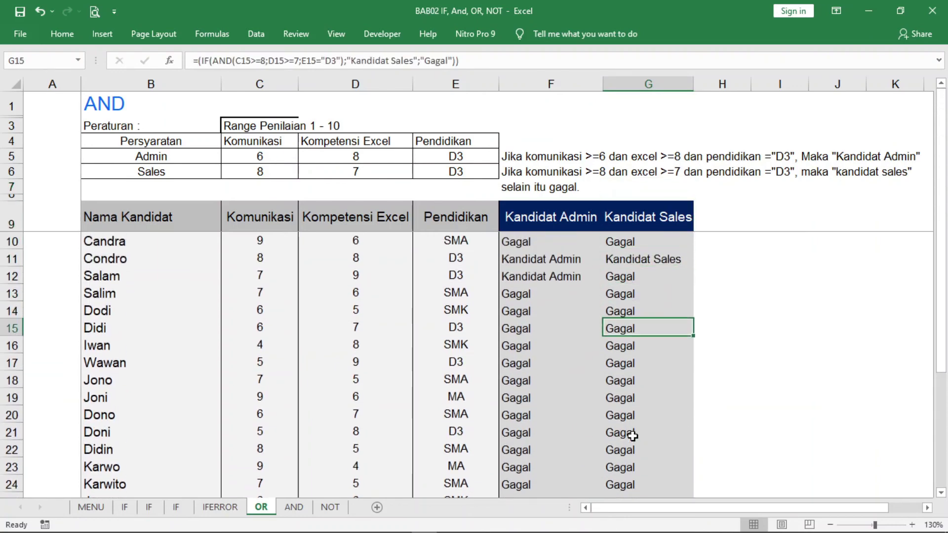
pyautogui.press('Down')
pyautogui.press('Down')
pyautogui.press('Down')
pyautogui.press('Down')
pyautogui.press('Down')
pyautogui.press('Down')
pyautogui.press('Down')
pyautogui.press('Down')
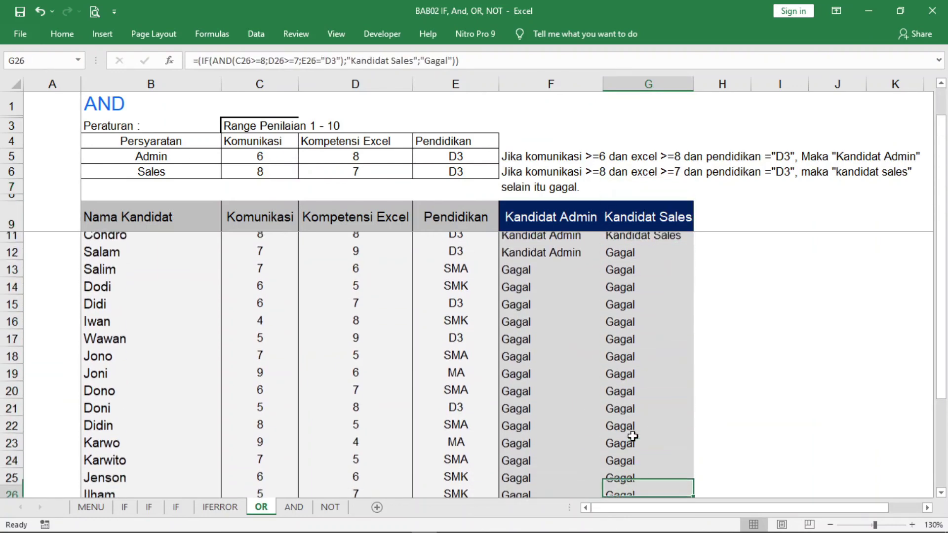
pyautogui.press('Up')
pyautogui.press('Up')
pyautogui.press('Up')
pyautogui.press('Up')
pyautogui.press('Up')
pyautogui.press('Up')
pyautogui.press('Up')
pyautogui.press('Up')
pyautogui.press('Up')
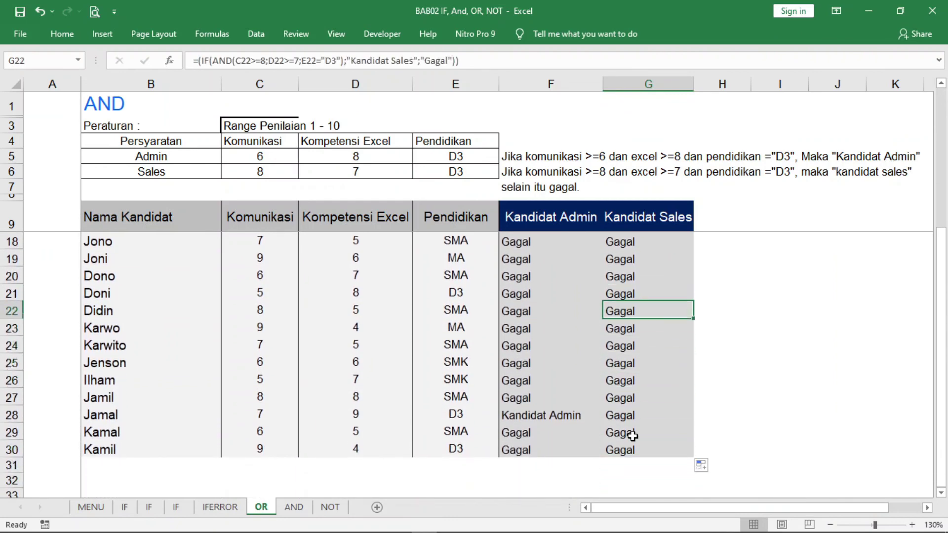
pyautogui.press('Down')
pyautogui.press('Down')
pyautogui.press('Down')
pyautogui.press('Down')
pyautogui.press('Down')
pyautogui.press('Down')
pyautogui.press('Left')
pyautogui.press('Right')
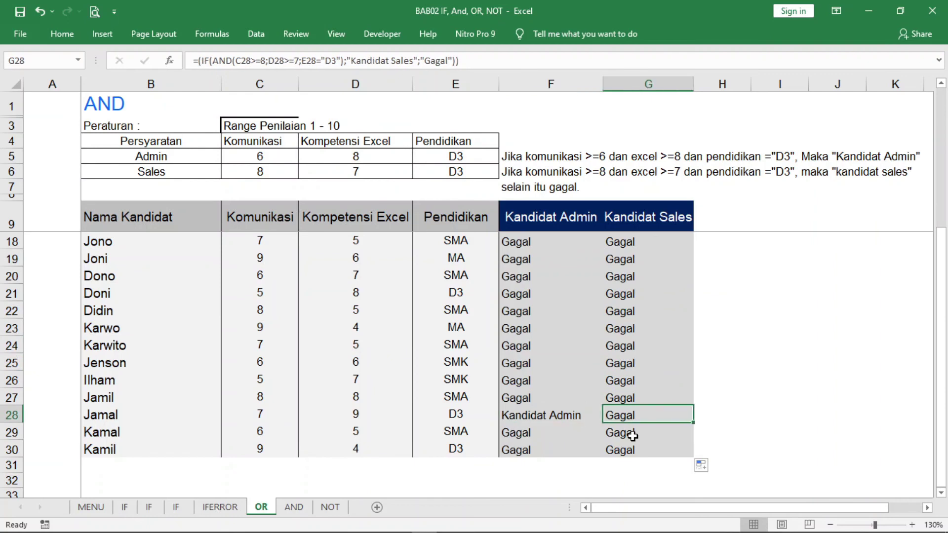
# - Review the Kandidat Sales results from row 28 back up to the first candidates in the list
pyautogui.press('Up')
pyautogui.press('Up')
pyautogui.press('Up')
pyautogui.press('Up')
pyautogui.press('Up')
pyautogui.press('Up')
pyautogui.press('Up')
pyautogui.press('Up')
pyautogui.press('Up')
pyautogui.press('Up')
pyautogui.press('Up')
pyautogui.press('Up')
pyautogui.press('Up')
pyautogui.press('Up')
pyautogui.press('Up')
pyautogui.press('Up')
pyautogui.press('Up')
pyautogui.press('Up')
pyautogui.press('Up')
pyautogui.press('Up')
pyautogui.press('Up')
pyautogui.press('Up')
pyautogui.press('Up')
pyautogui.press('Up')
pyautogui.press('Up')
pyautogui.press('Up')
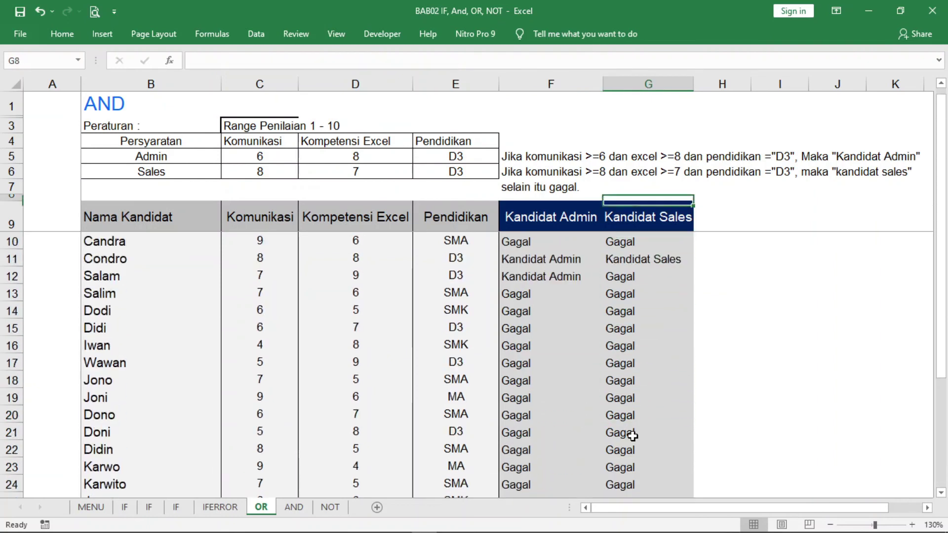
pyautogui.press('Down')
pyautogui.press('Down')
pyautogui.press('Down')
pyautogui.press('Down')
pyautogui.press('Down')
pyautogui.press('Down')
pyautogui.press('Down')
pyautogui.press('Down')
pyautogui.press('Down')
pyautogui.press('Down')
pyautogui.press('Down')
pyautogui.press('Up')
pyautogui.press('Up')
pyautogui.press('Up')
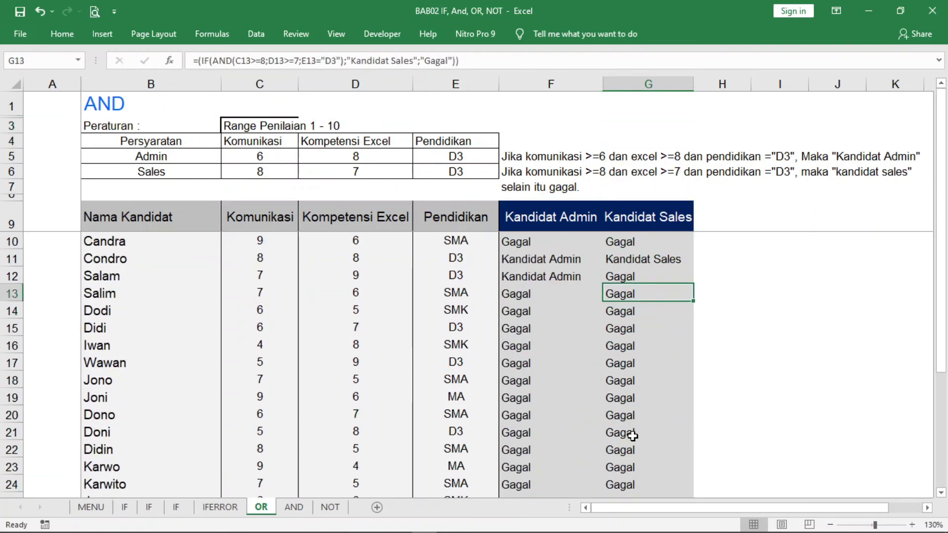
# - Compare the row 11 candidate's Komunikasi, Kompetensi Excel and Pendidikan values with the Kandidat Admin and Kandidat Sales results in F11 and G11
pyautogui.press('Left')
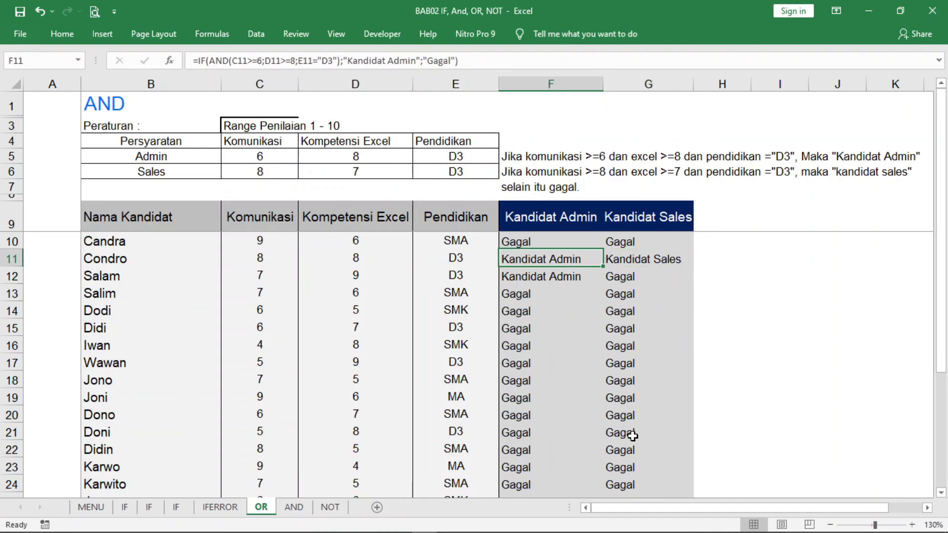
pyautogui.press('Right')
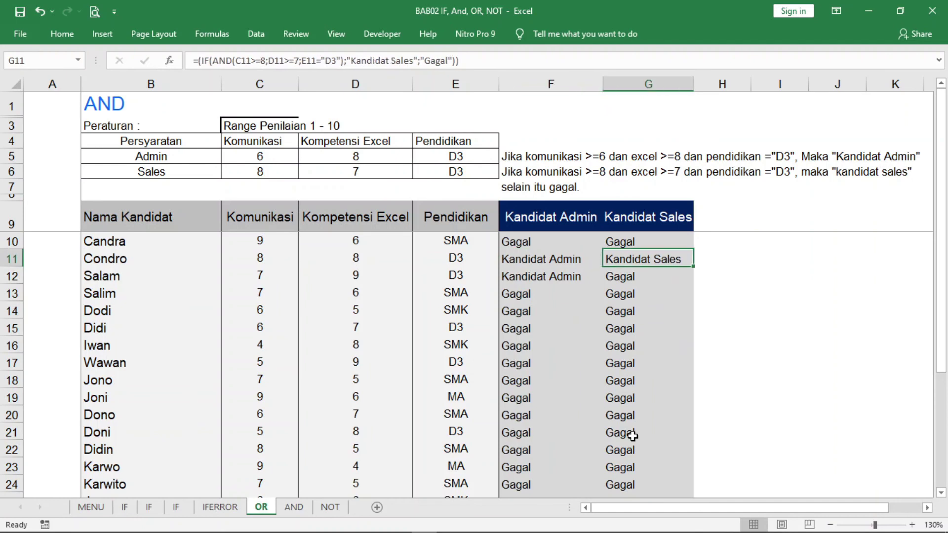
pyautogui.press('Left')
pyautogui.press('Left')
pyautogui.press('Left')
pyautogui.press('Left')
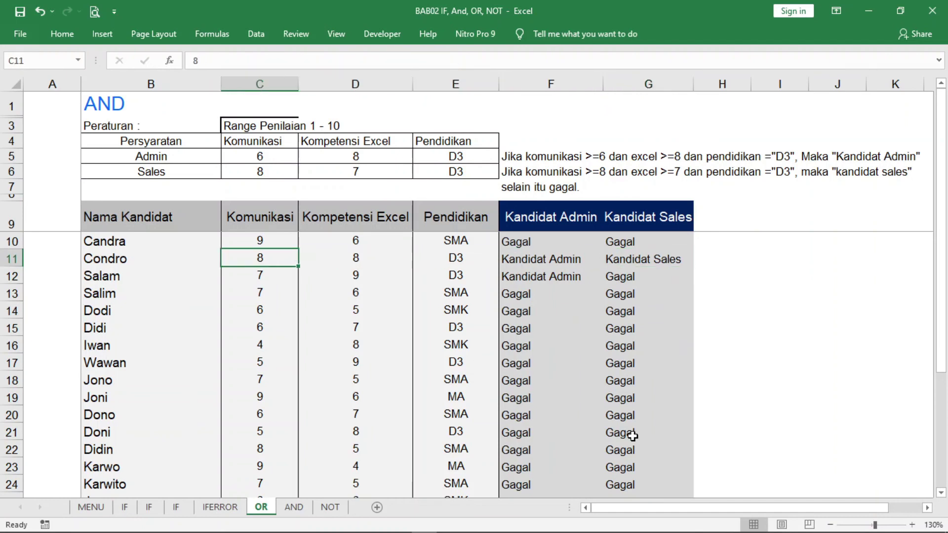
pyautogui.press('Right')
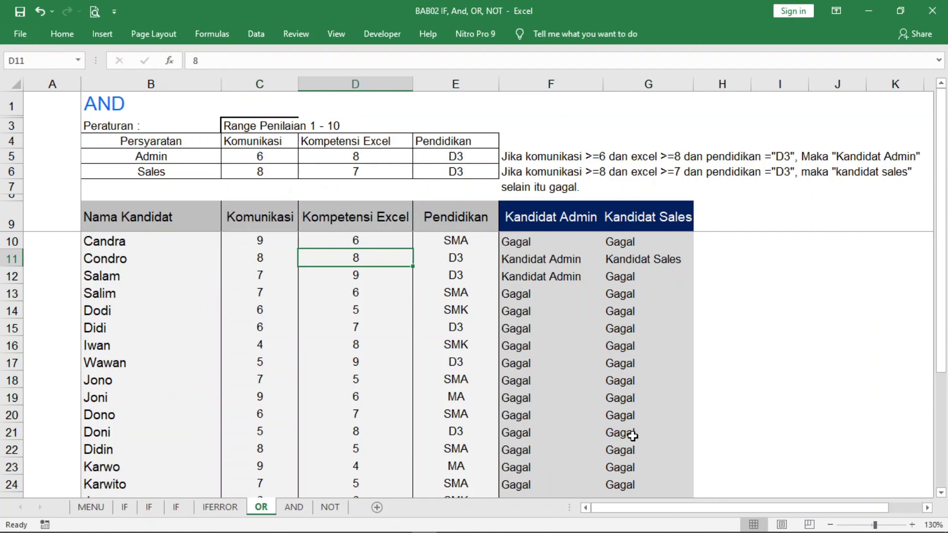
pyautogui.press('Right')
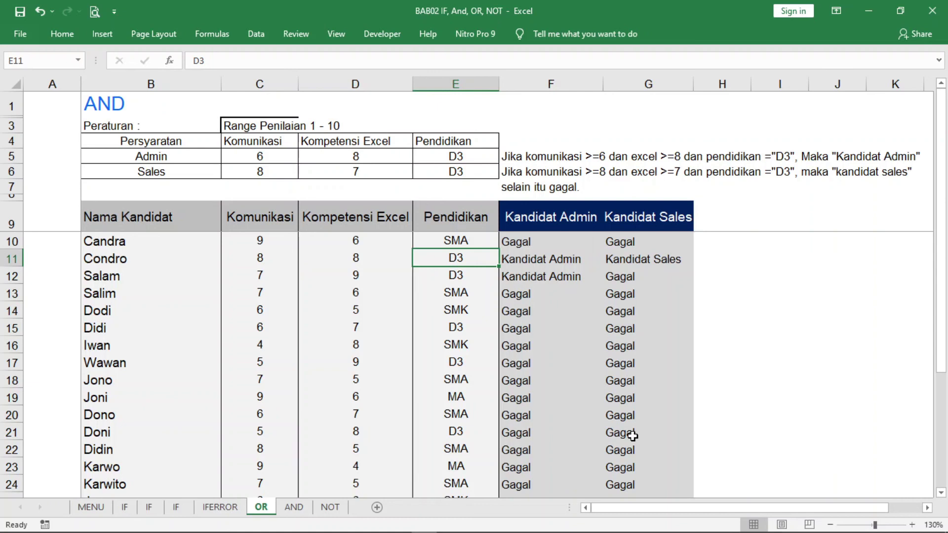
pyautogui.press('Right')
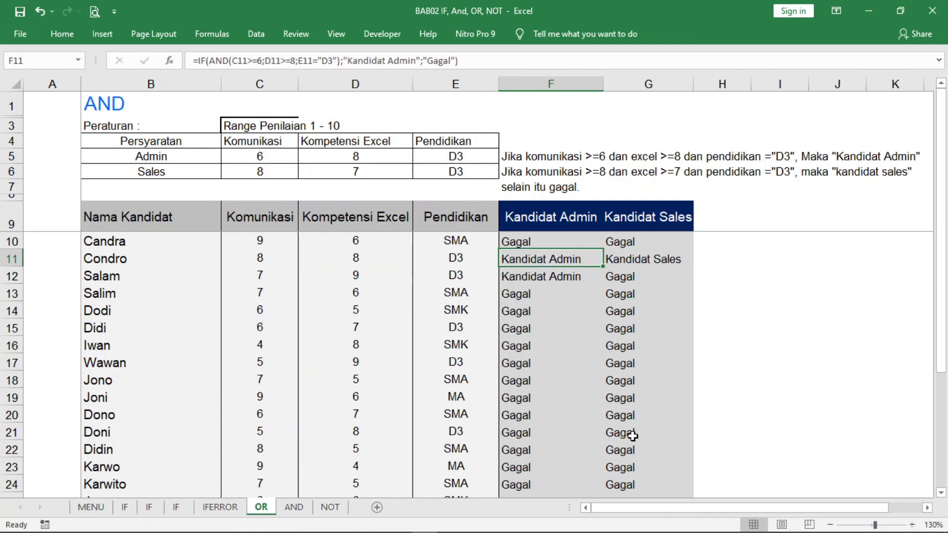
pyautogui.press('Right')
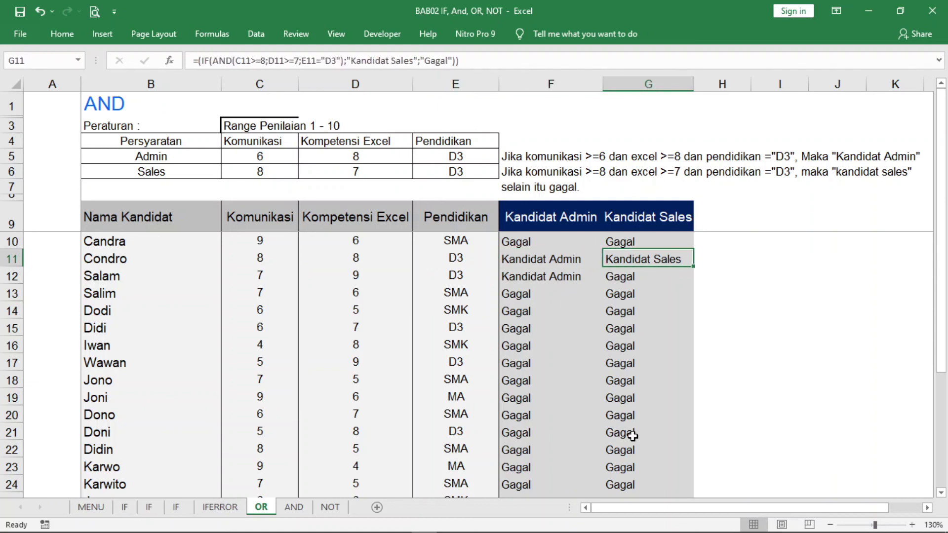
pyautogui.press('Left')
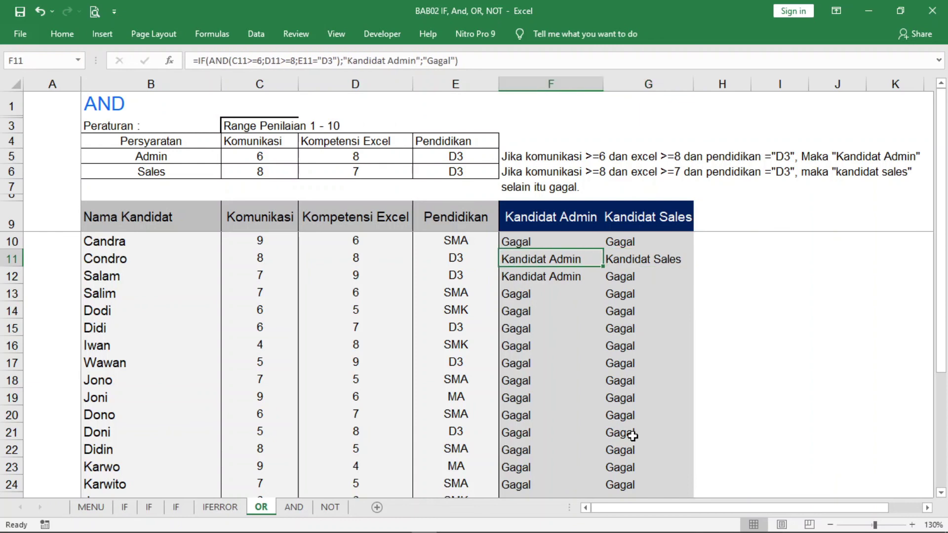
pyautogui.press('Right')
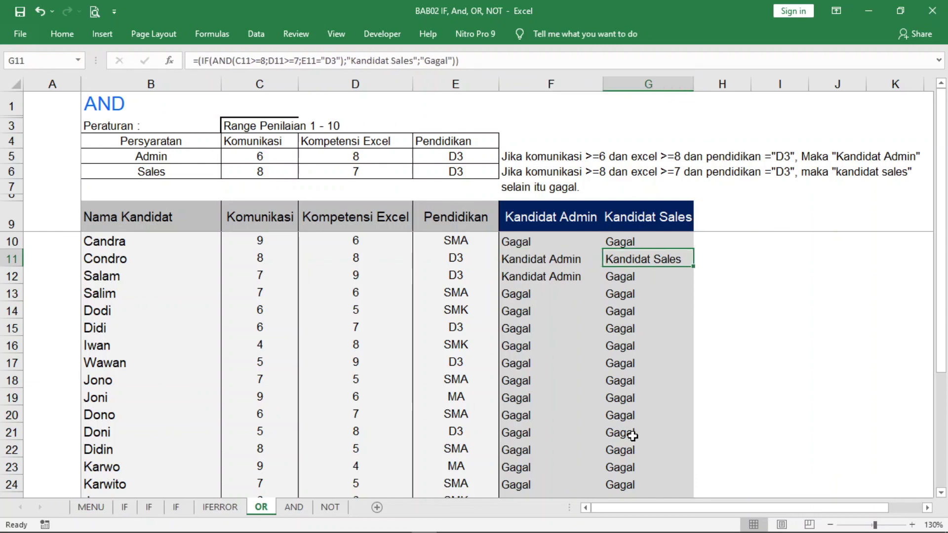